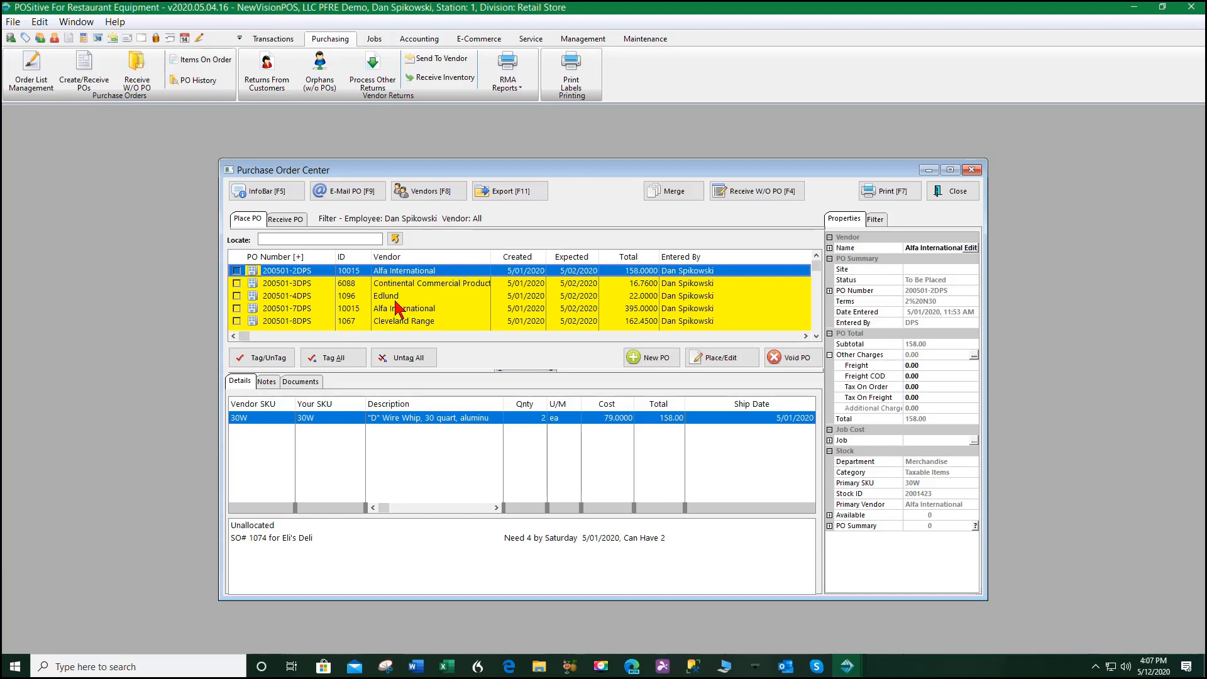
Start a new purchase order for the vendor Anchor Hocking Foodservice
{"action": "left_click", "coordinate": [657, 364]}
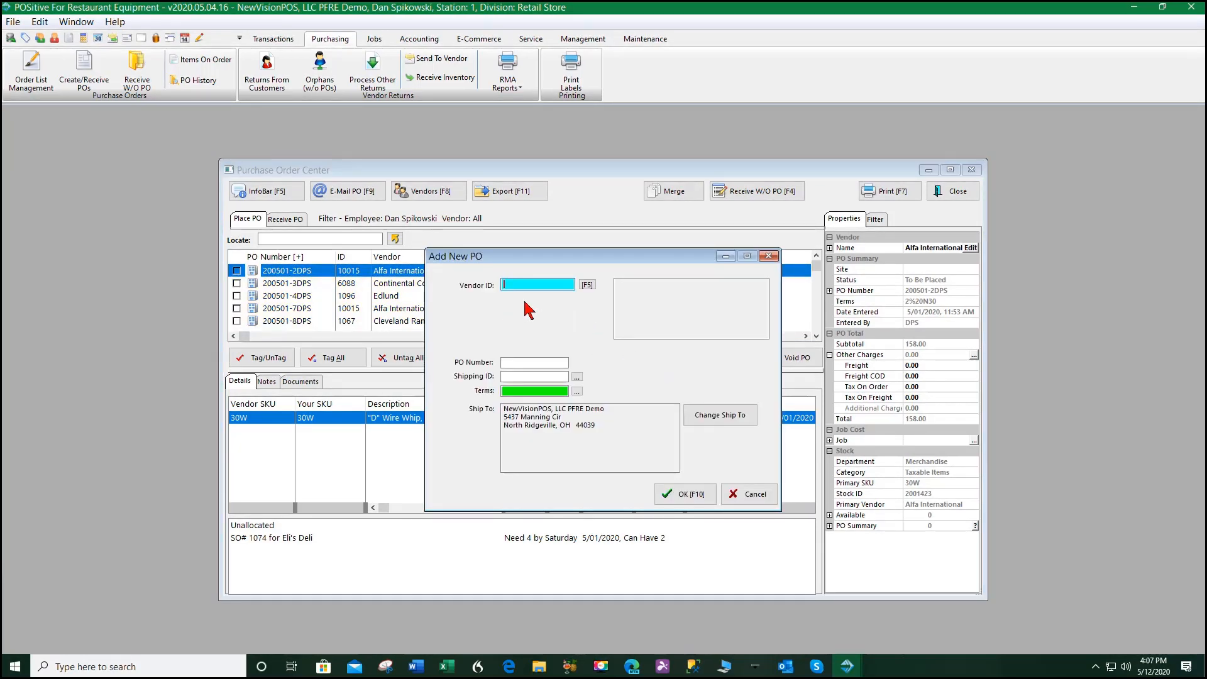
{"action": "left_click", "coordinate": [590, 287]}
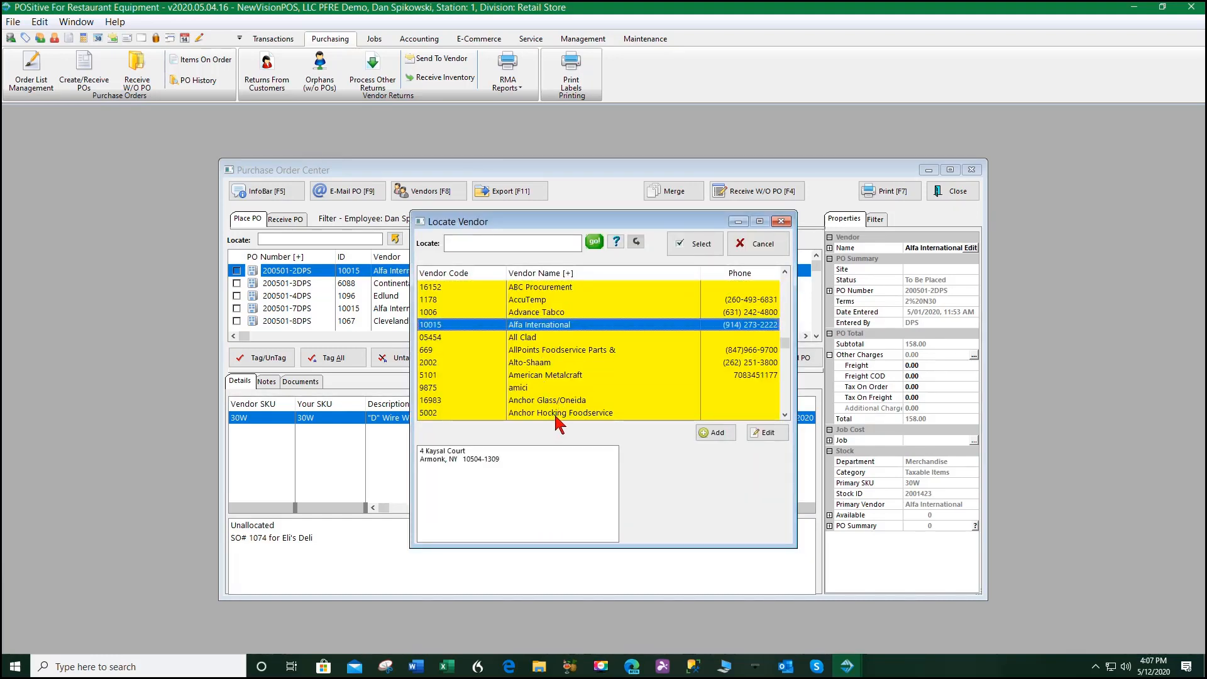
{"action": "left_click", "coordinate": [558, 412]}
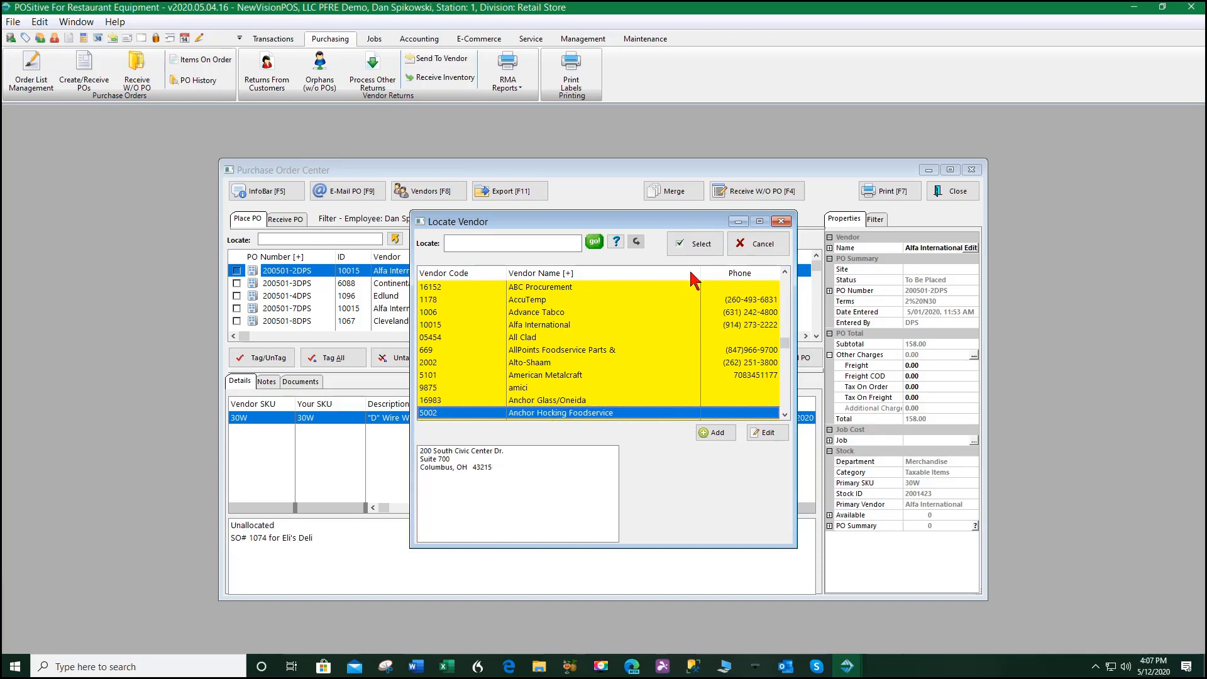
{"action": "left_click", "coordinate": [701, 248]}
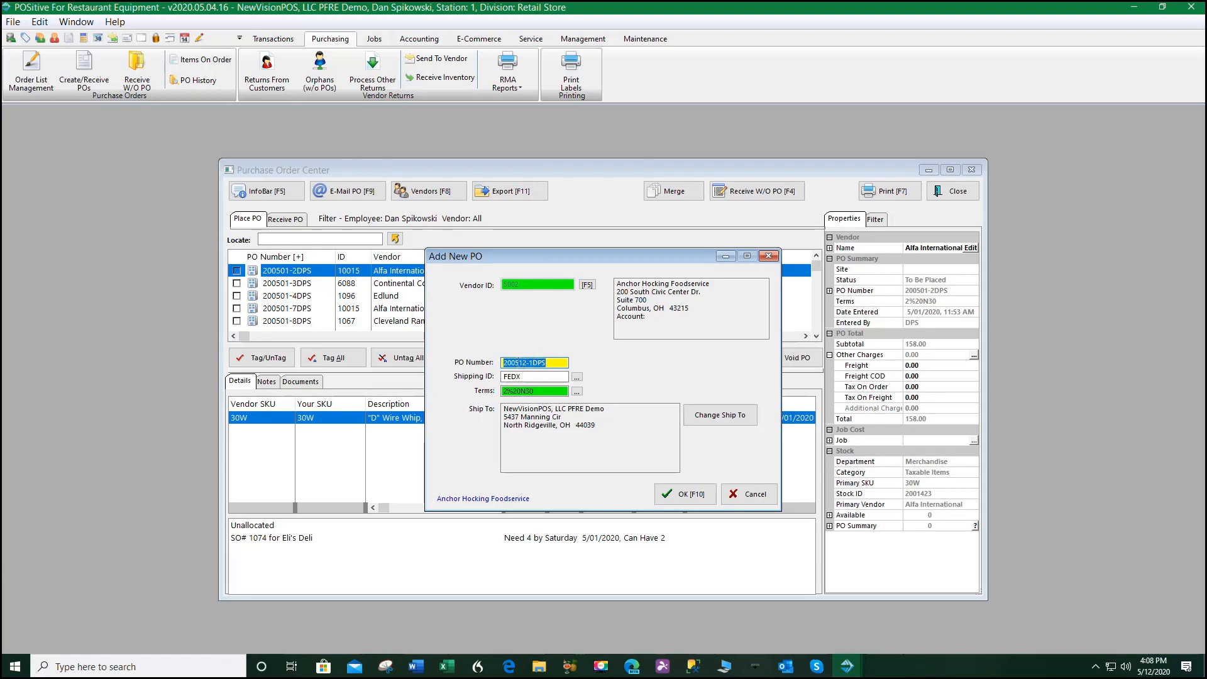
Select Federal Express (FEDX) as the new order's shipping method and N30 as its vendor terms
{"action": "left_click", "coordinate": [576, 377]}
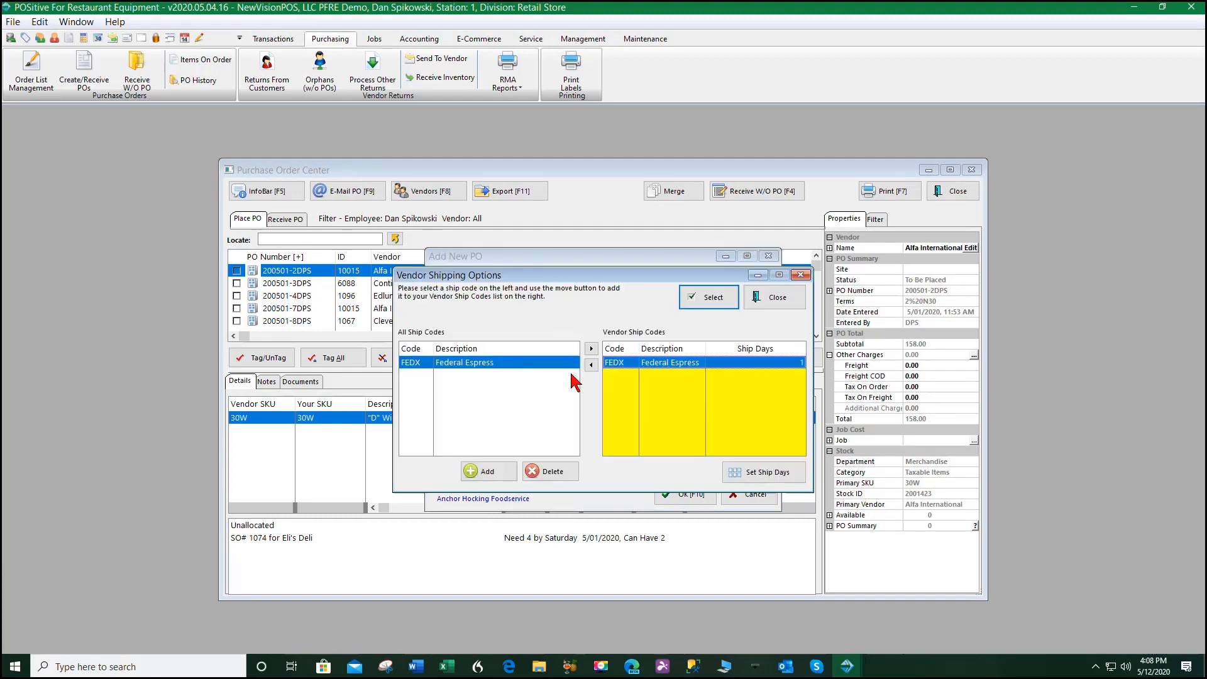
{"action": "left_click", "coordinate": [709, 297]}
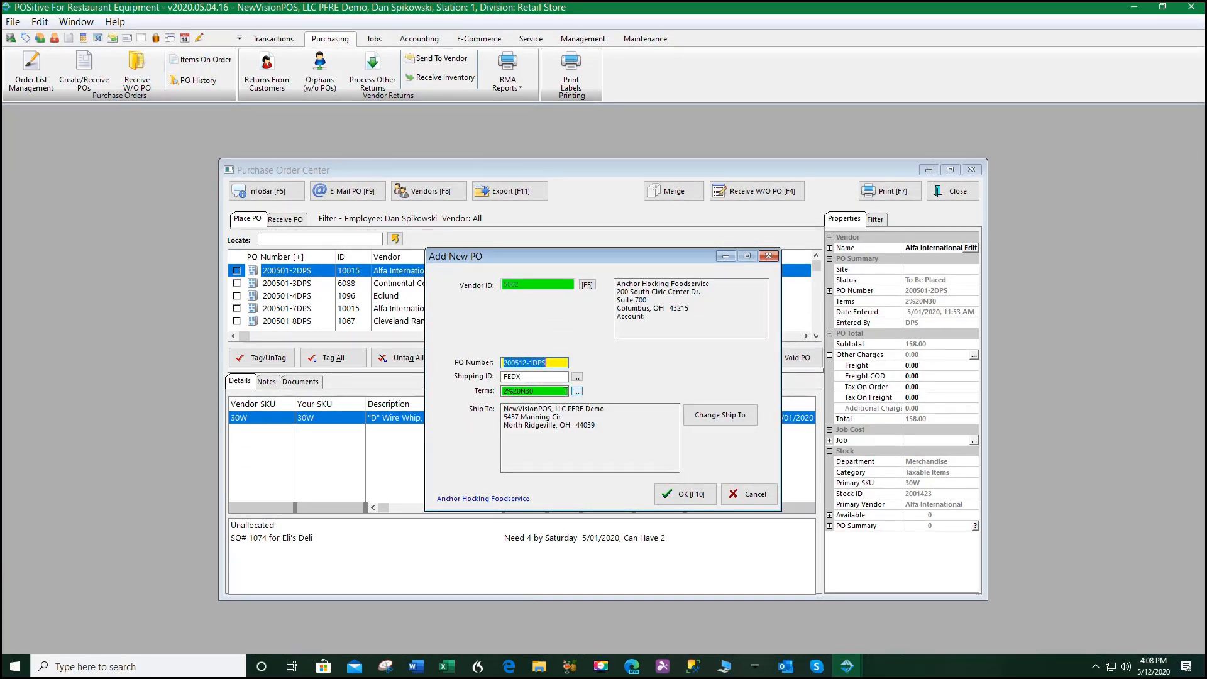
{"action": "left_click", "coordinate": [577, 391]}
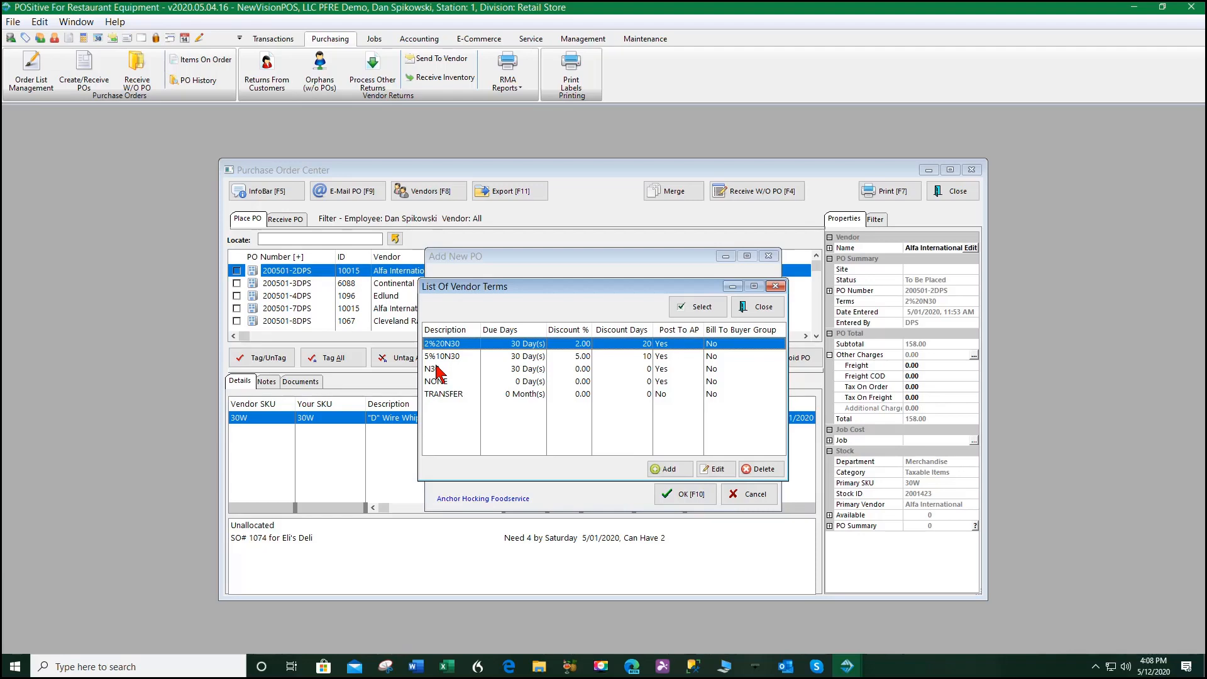
{"action": "left_click", "coordinate": [432, 369]}
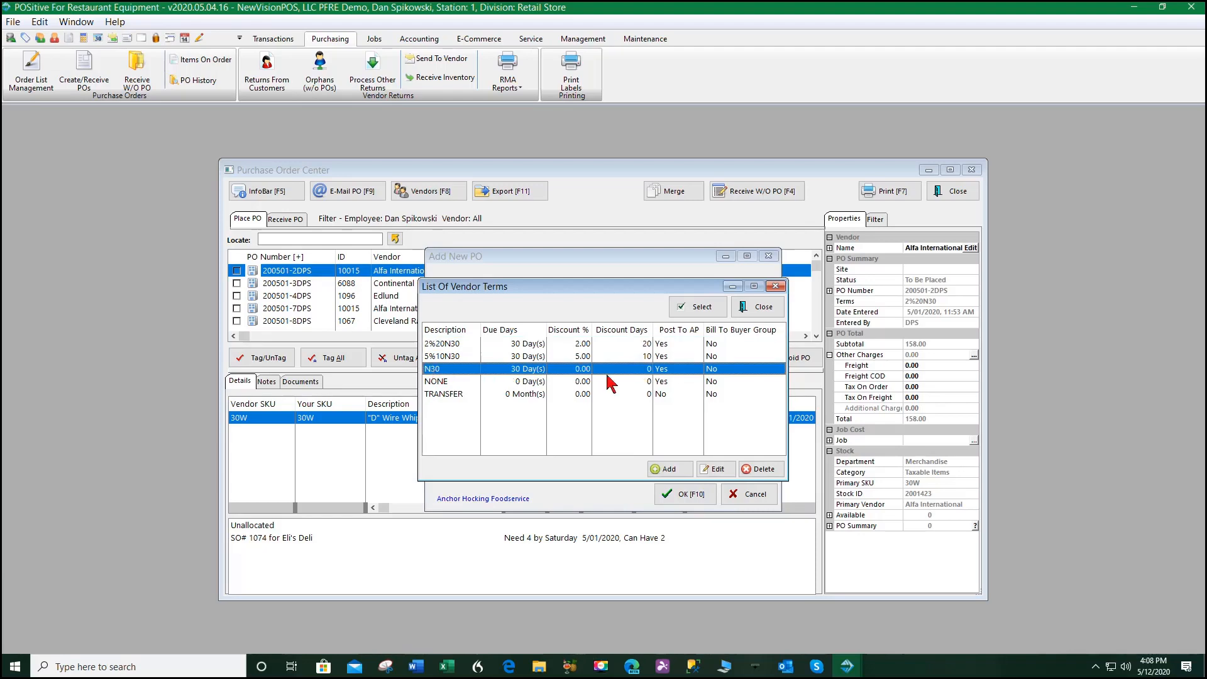
{"action": "left_click", "coordinate": [698, 307]}
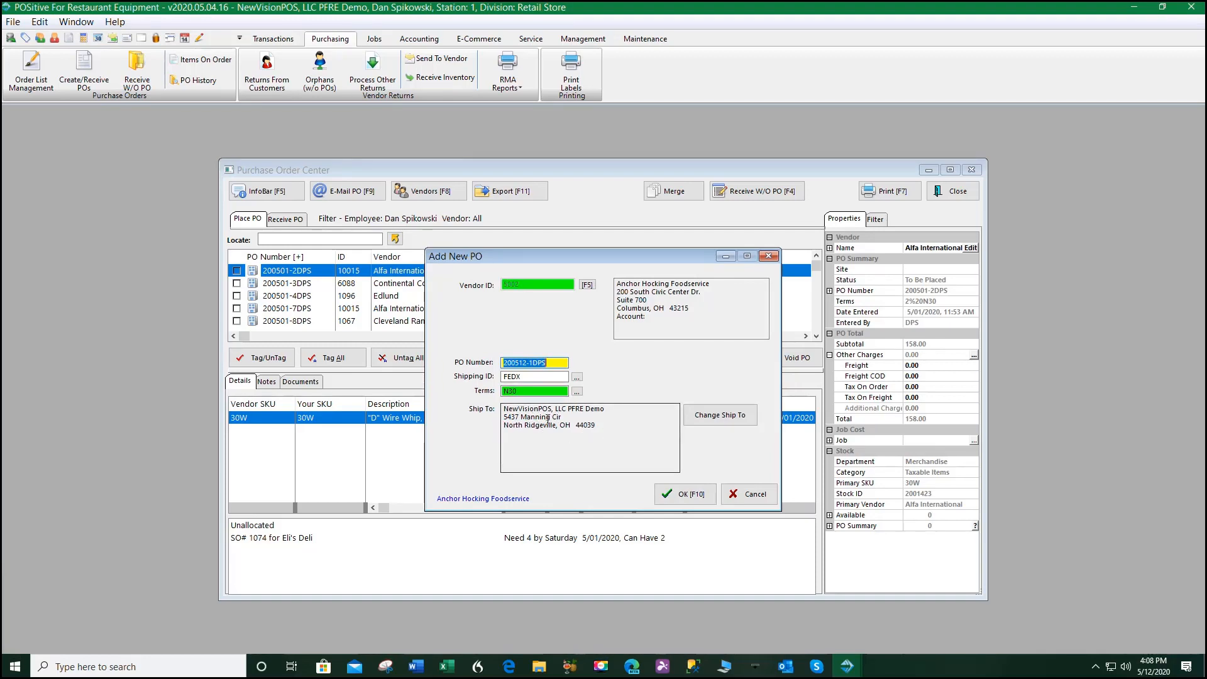
Set the order to drop ship to the customer Bay West's shipping address and create the purchase order
{"action": "left_click", "coordinate": [719, 416]}
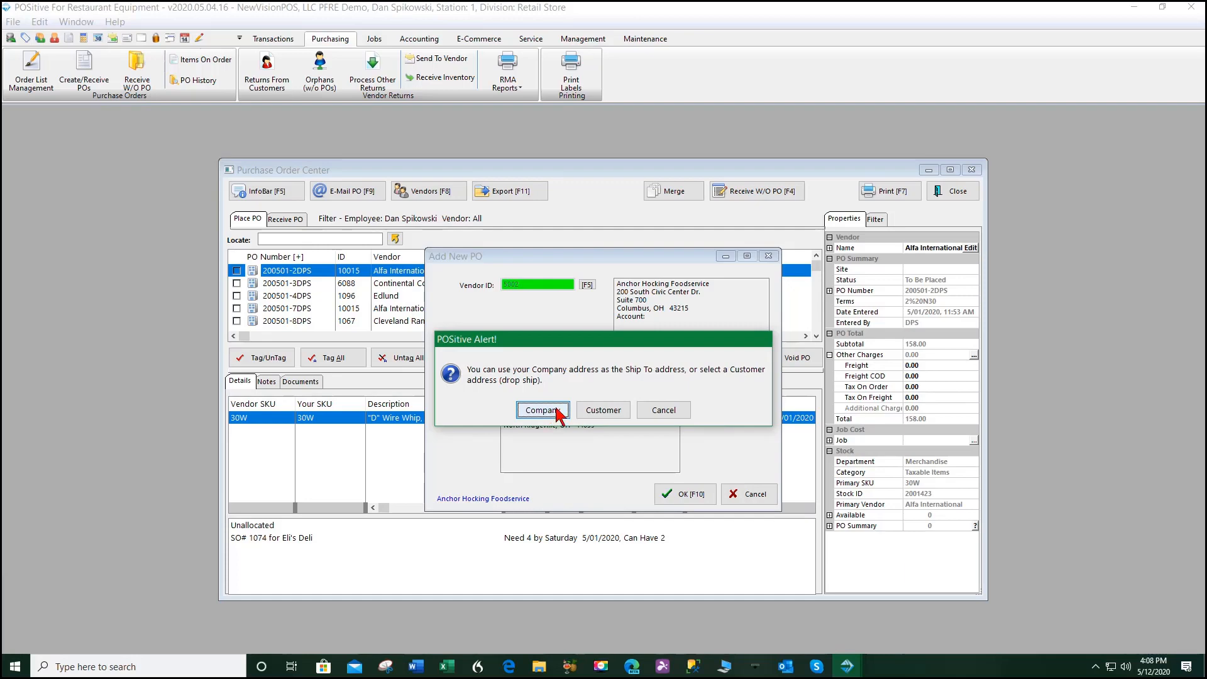
{"action": "left_click", "coordinate": [602, 412]}
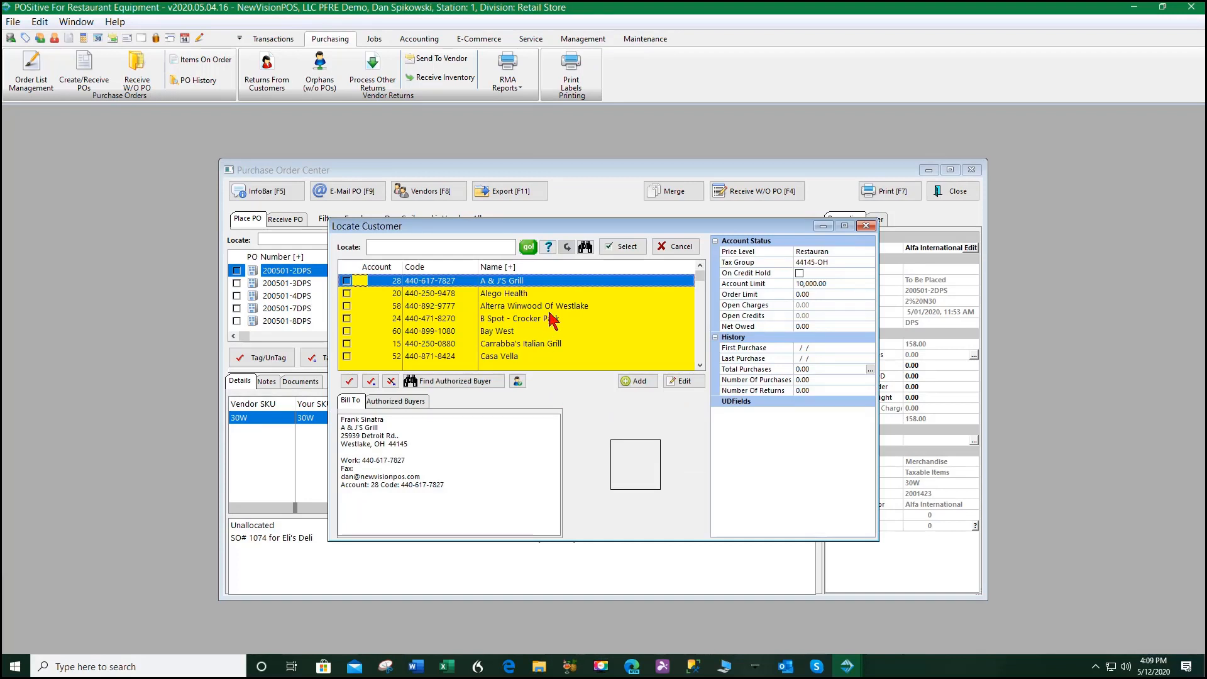
{"action": "left_click", "coordinate": [496, 332]}
{"action": "left_click", "coordinate": [620, 247]}
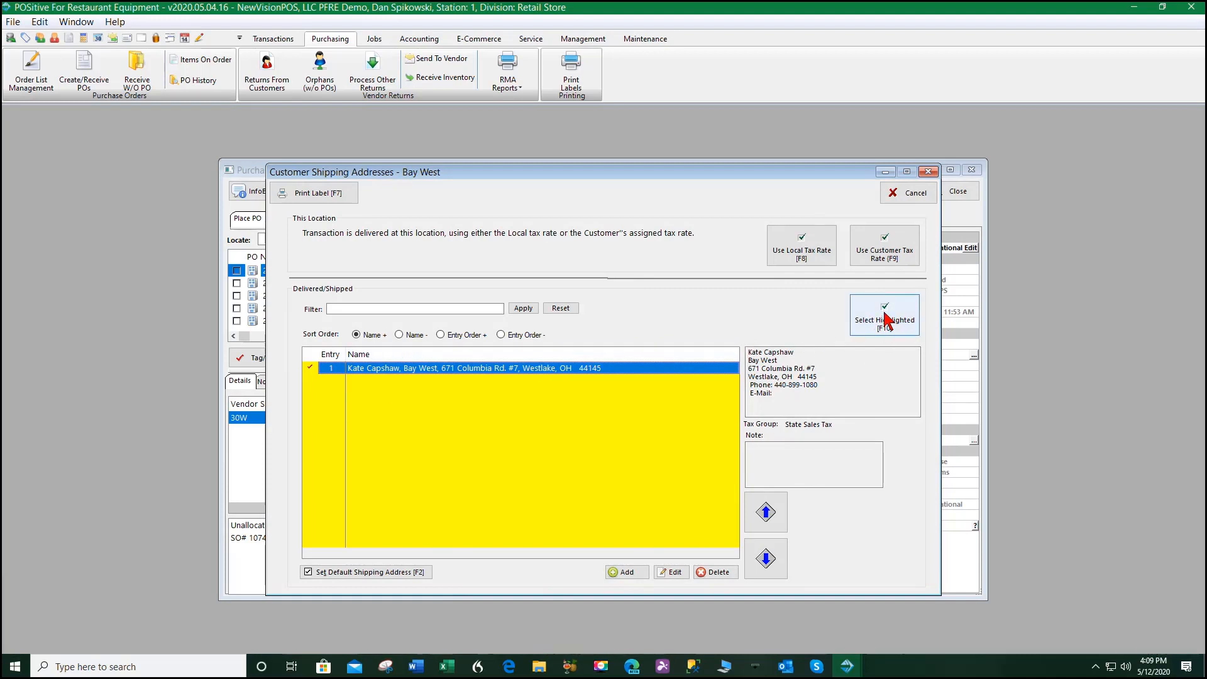
{"action": "left_click", "coordinate": [886, 319]}
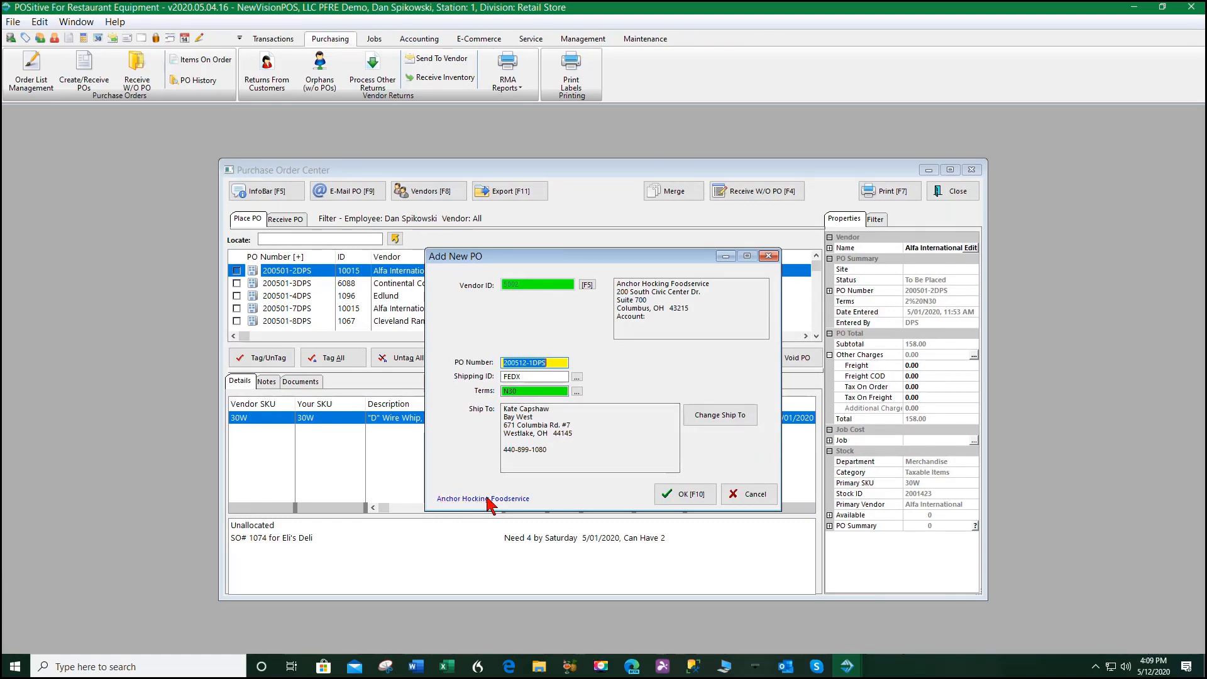
{"action": "left_click", "coordinate": [689, 495]}
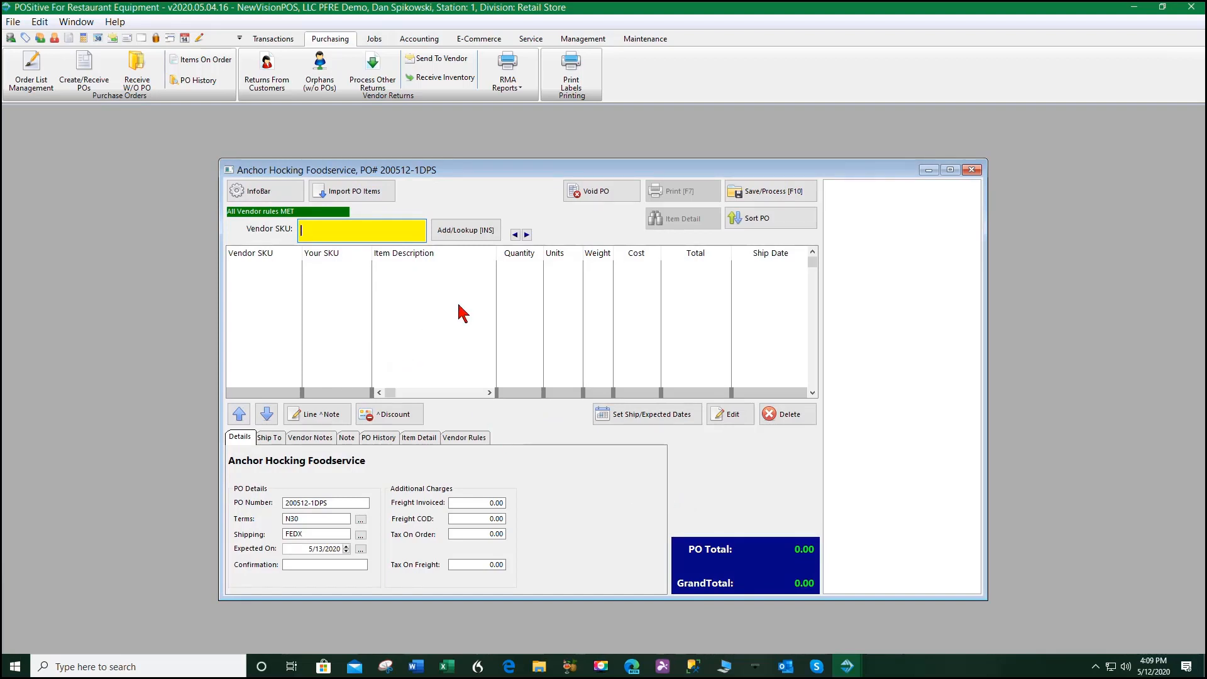
Look up the vendor's items and add Wagon Beer Mug 1150U, Mixing Glass 176FU and Margarita Glass 2095UX to the order
{"action": "left_click", "coordinate": [462, 232]}
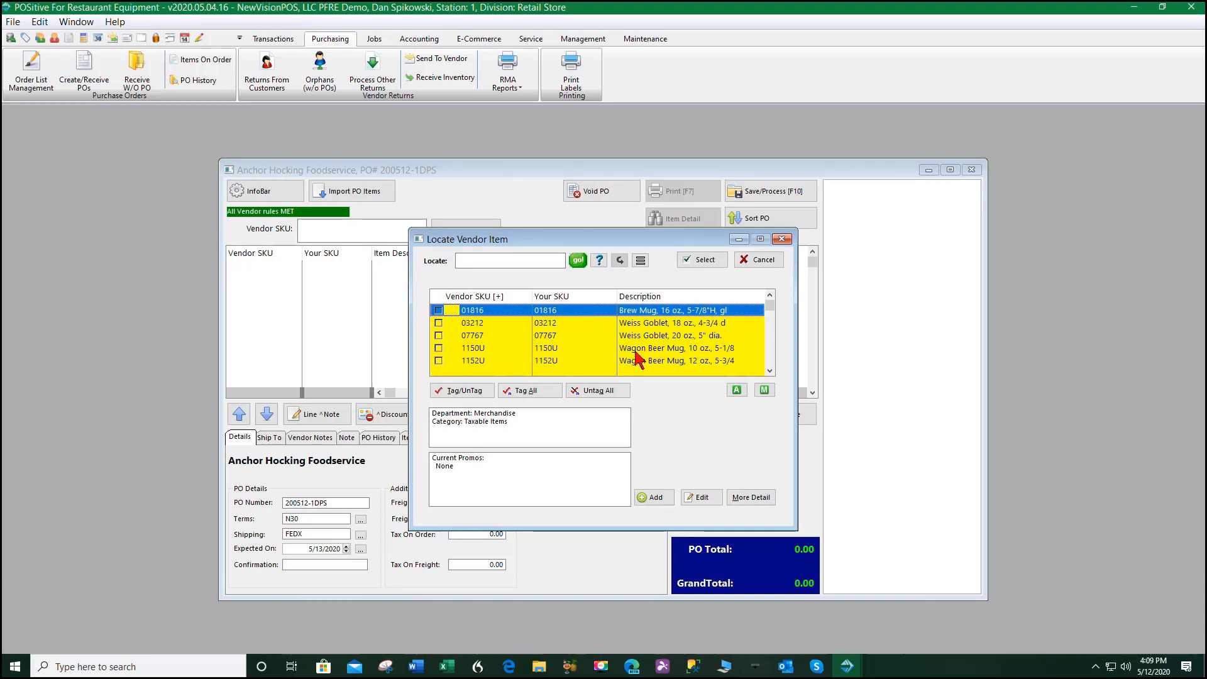
{"action": "left_click", "coordinate": [434, 349]}
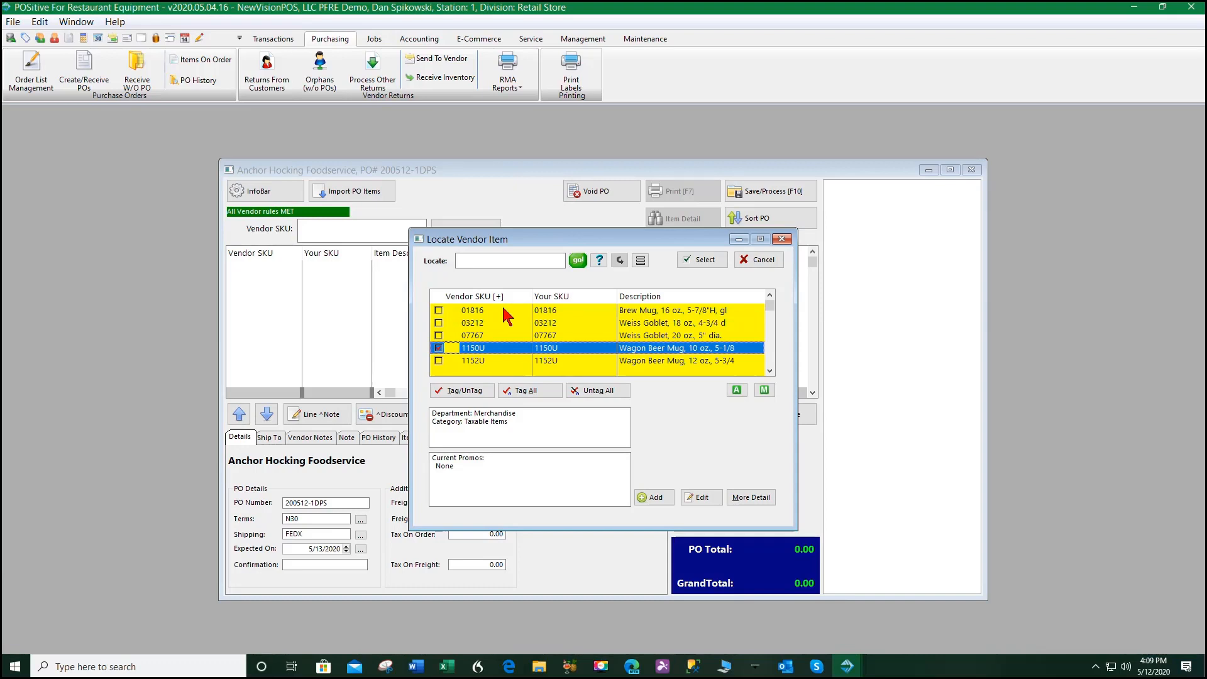
{"action": "scroll", "coordinate": [500, 319], "scroll_direction": "down", "scroll_amount": 3}
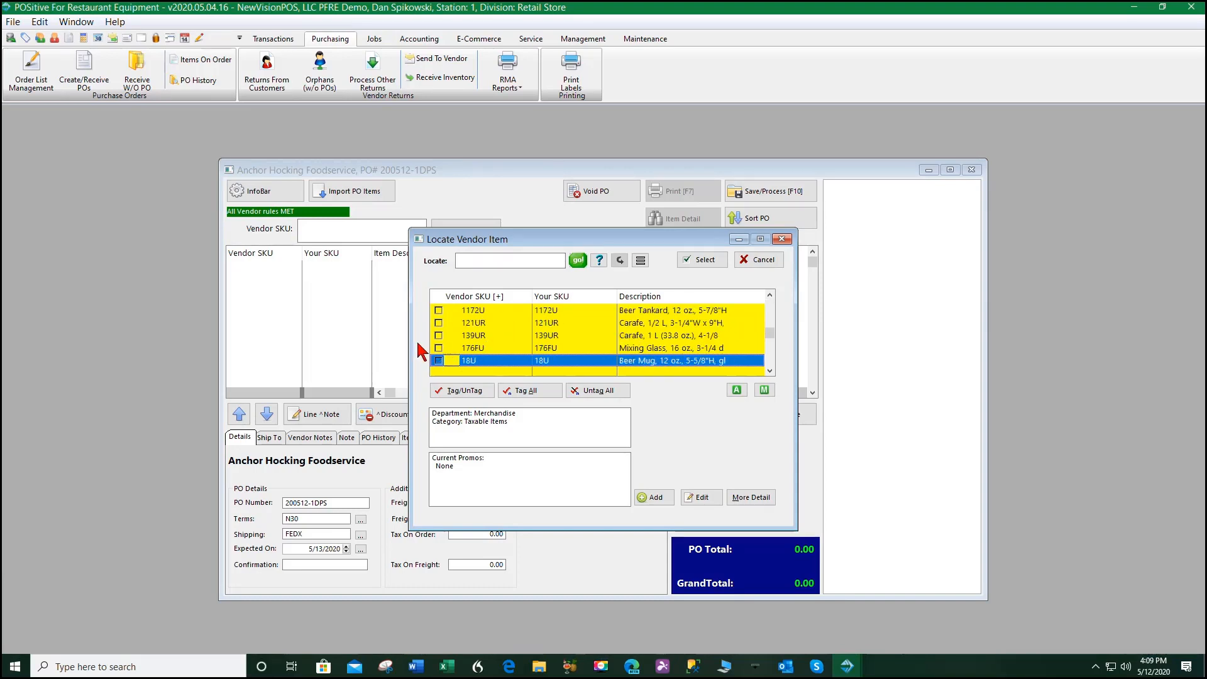
{"action": "left_click", "coordinate": [438, 348]}
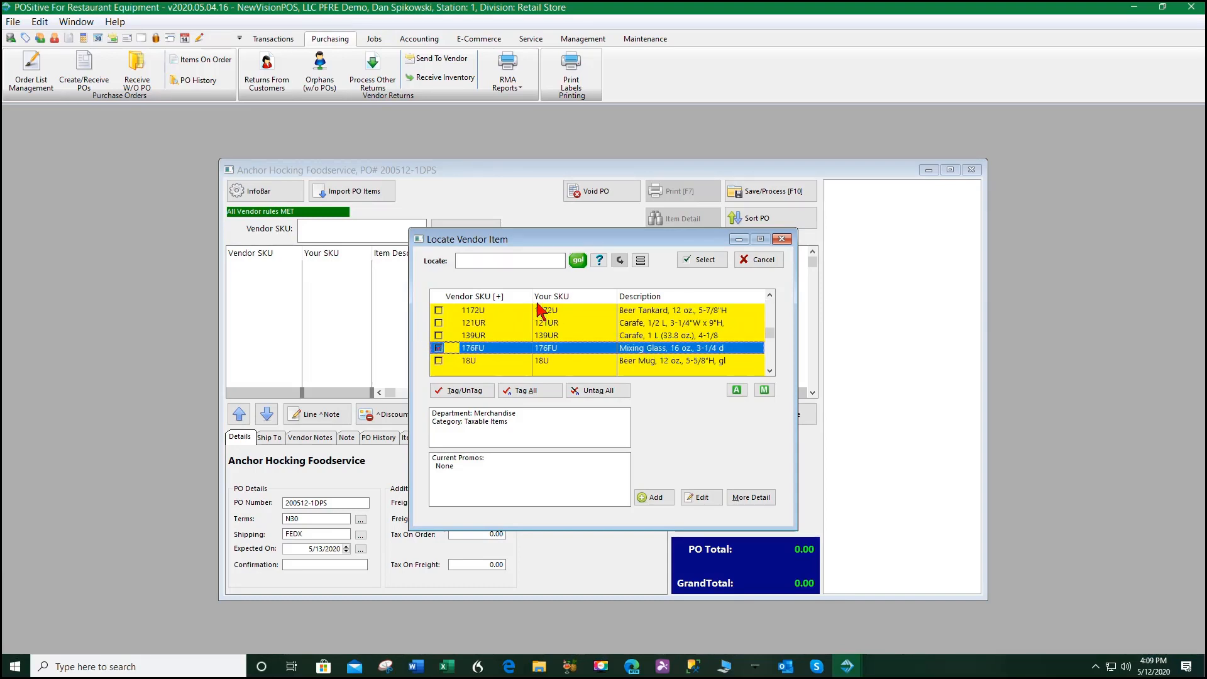
{"action": "key", "text": "Down"}
{"action": "key", "text": "Down"}
{"action": "key", "text": "Down"}
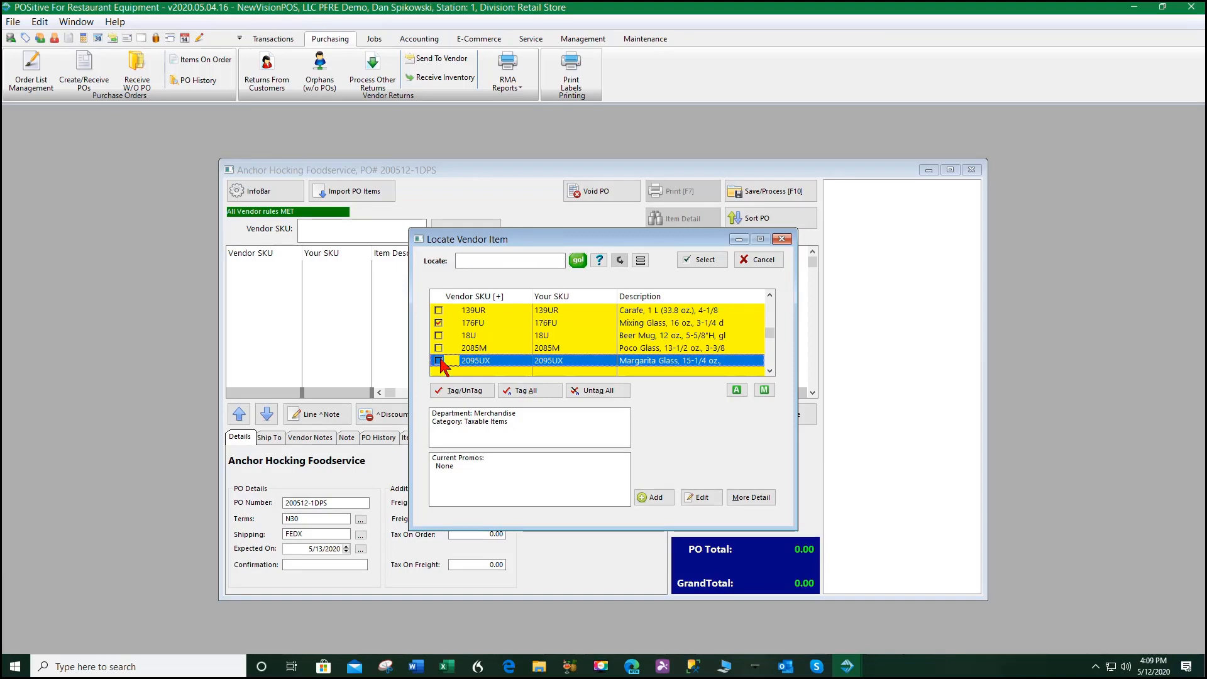
{"action": "left_click", "coordinate": [438, 360]}
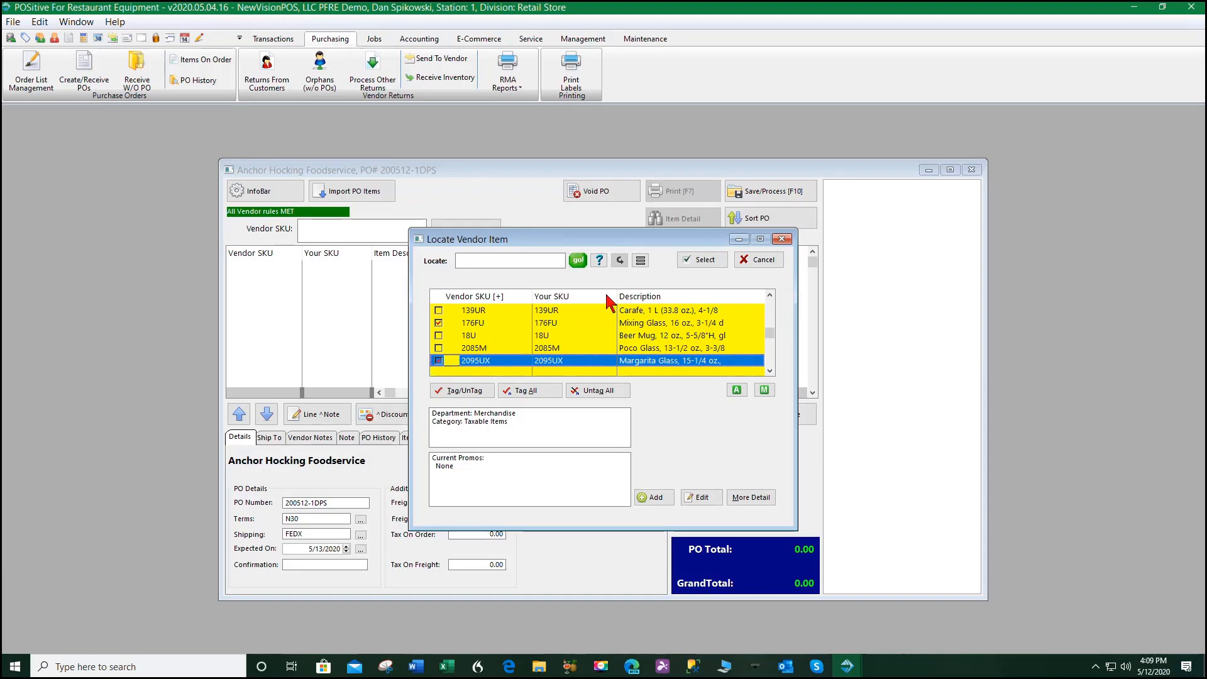
{"action": "left_click", "coordinate": [704, 262]}
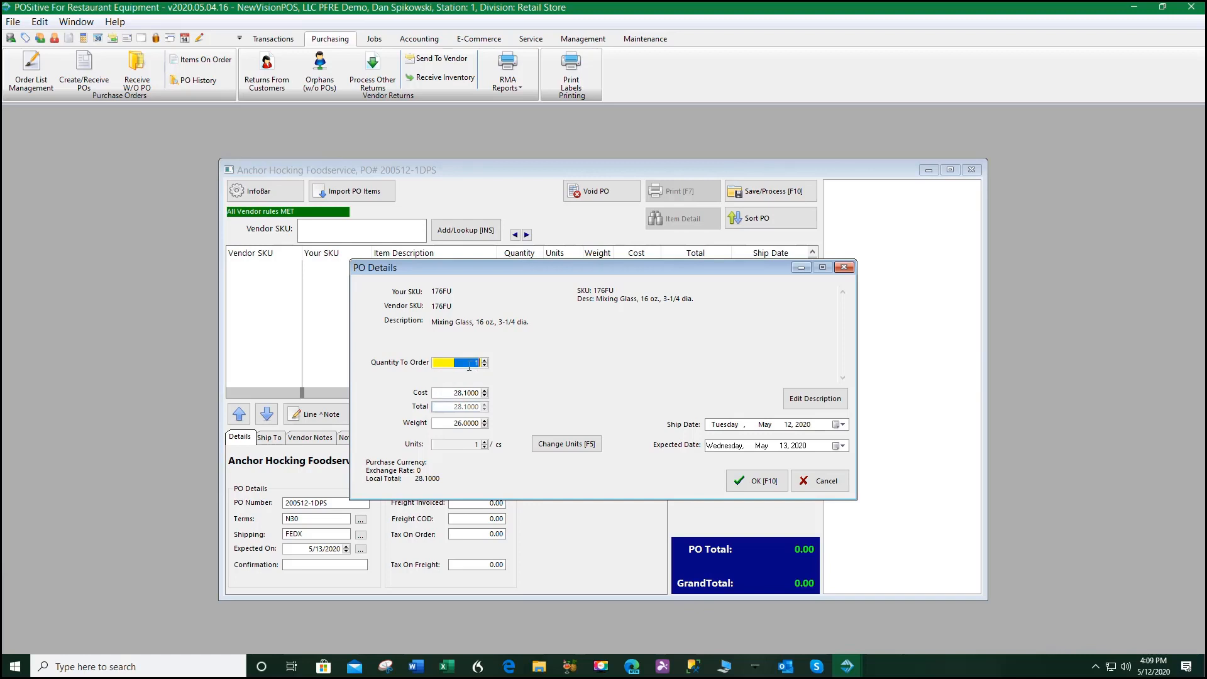
Set the Mixing Glass 176FU line to quantity 2 at a cost of 30.00, keeping its description, and accept it
{"action": "type", "text": "2"}
{"action": "key", "text": "Tab"}
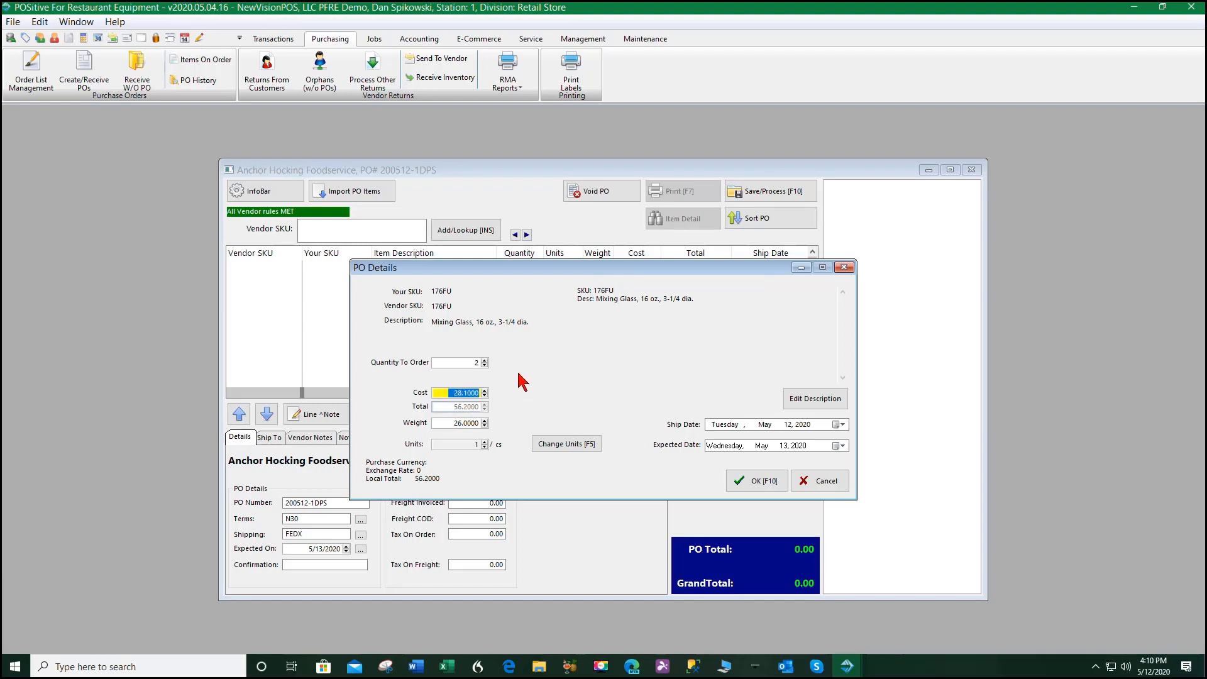
{"action": "type", "text": "30."}
{"action": "key", "text": "Tab"}
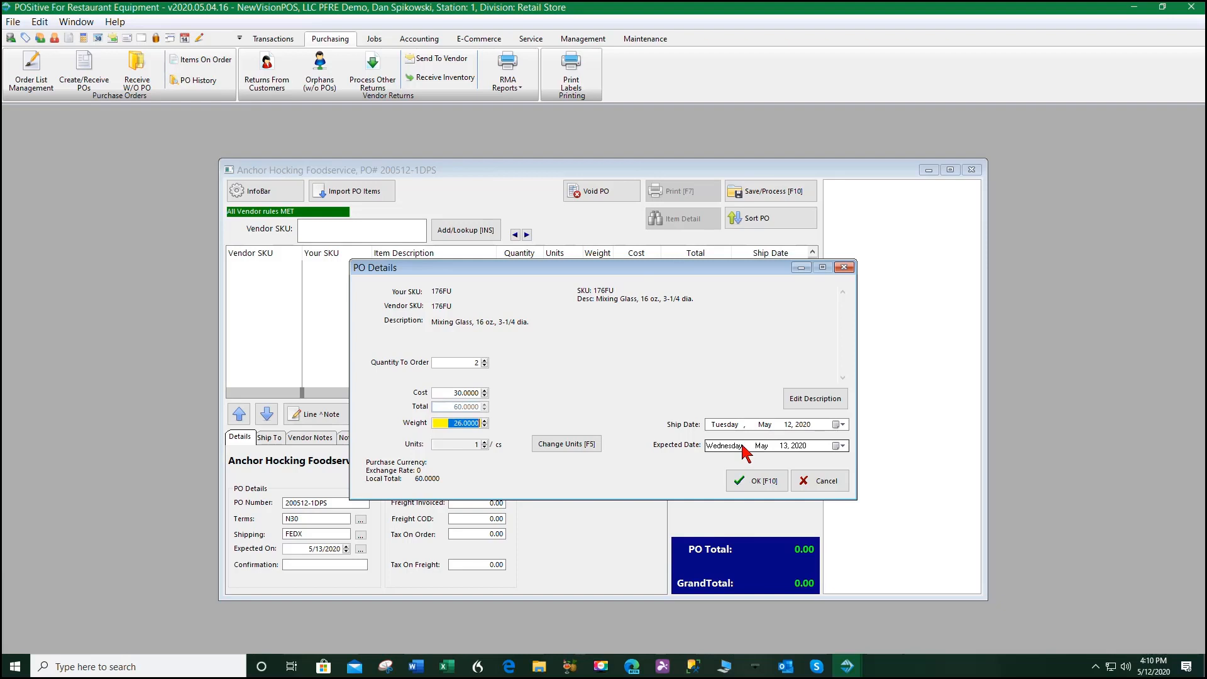
{"action": "left_click", "coordinate": [816, 399]}
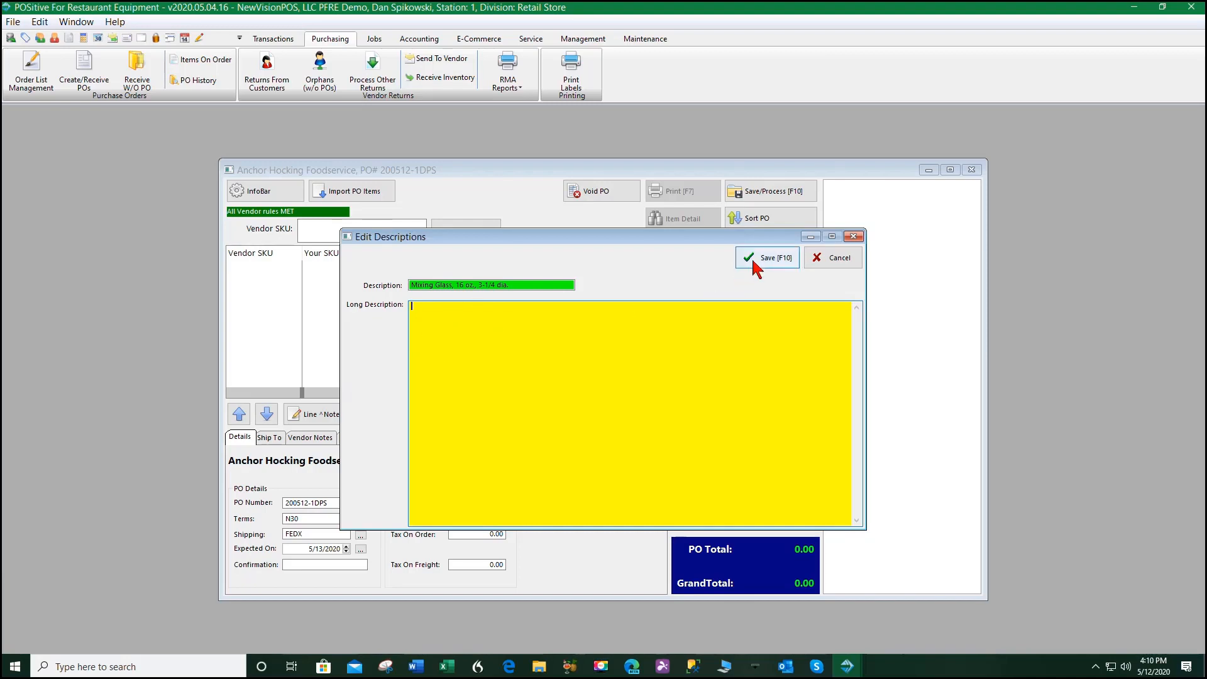
{"action": "left_click", "coordinate": [770, 257]}
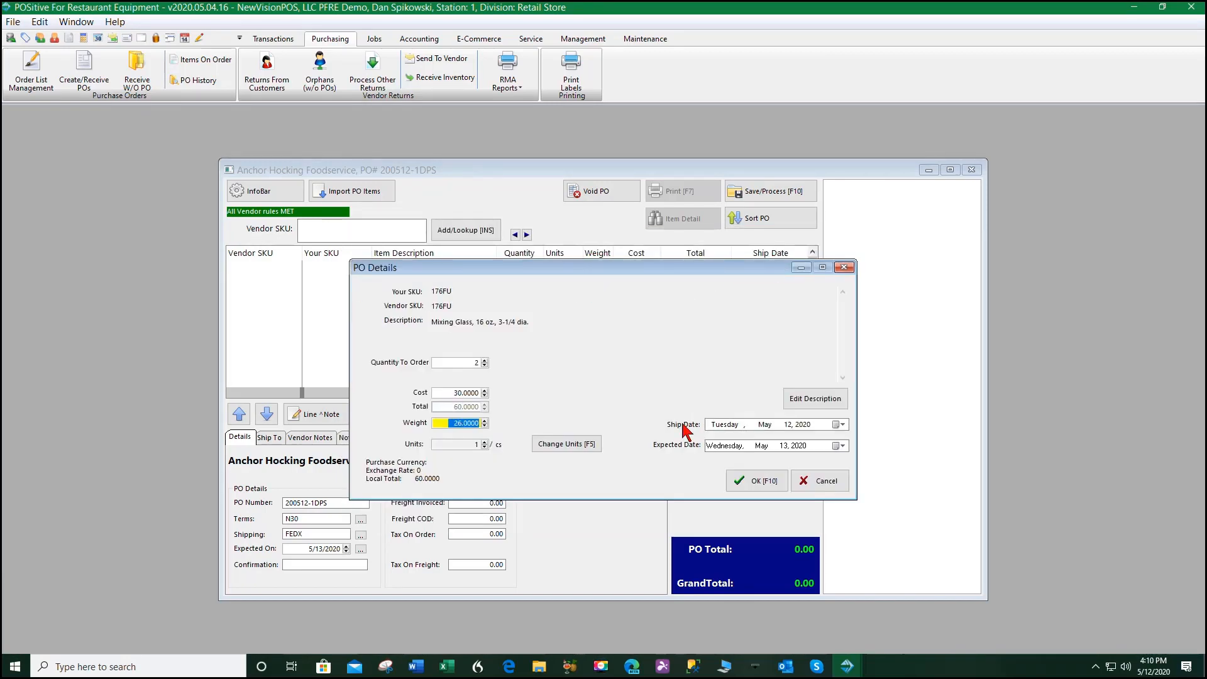
{"action": "left_click", "coordinate": [483, 441]}
{"action": "left_click", "coordinate": [765, 483]}
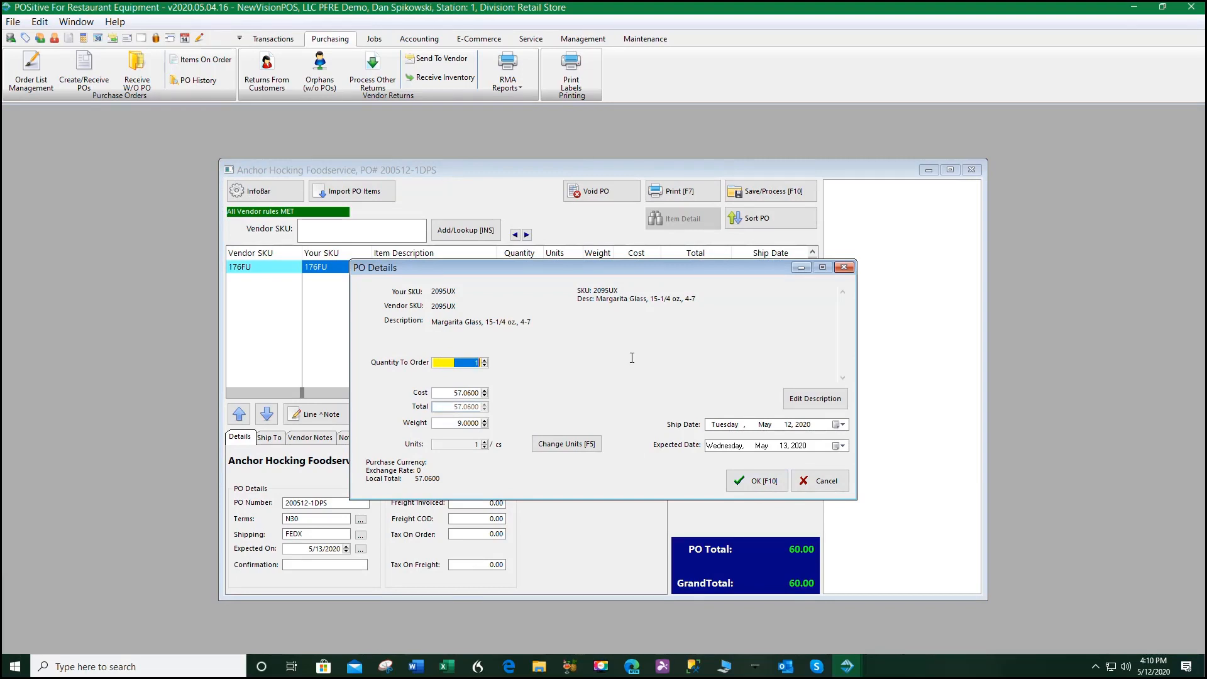
Set the order quantities to 3 for Margarita Glass 2095UX and 5 for Wagon Beer Mug 1150U
{"action": "type", "text": "3"}
{"action": "key", "text": "Tab"}
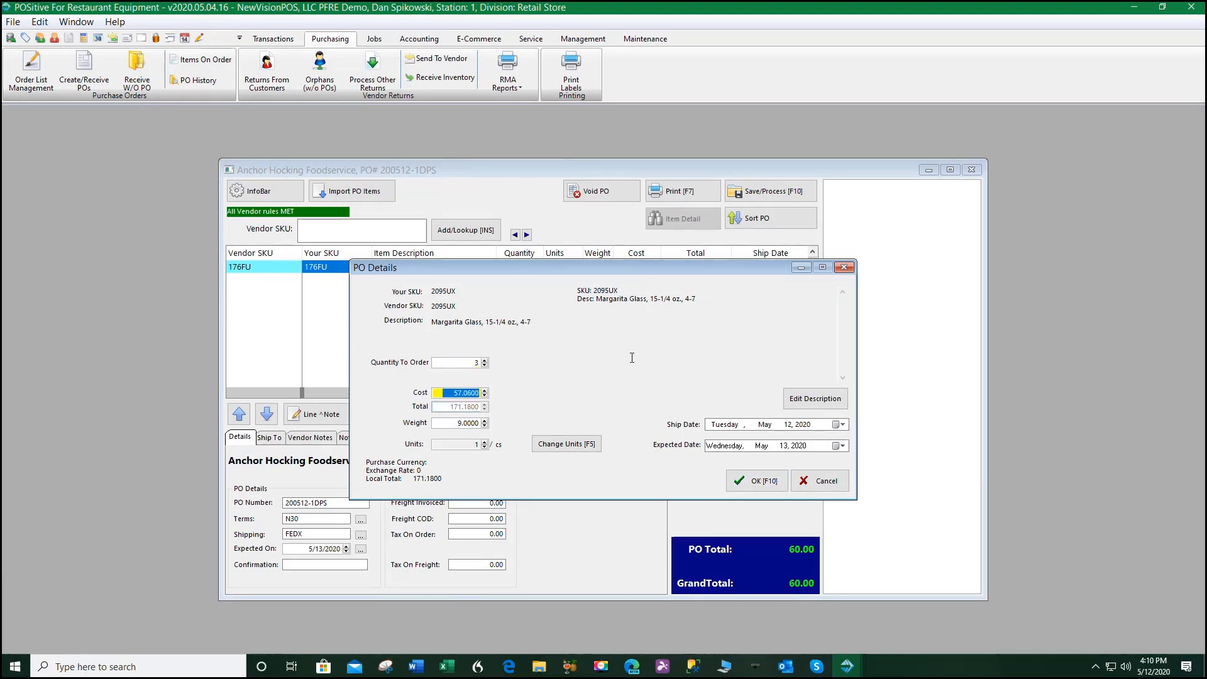
{"action": "left_click", "coordinate": [744, 484]}
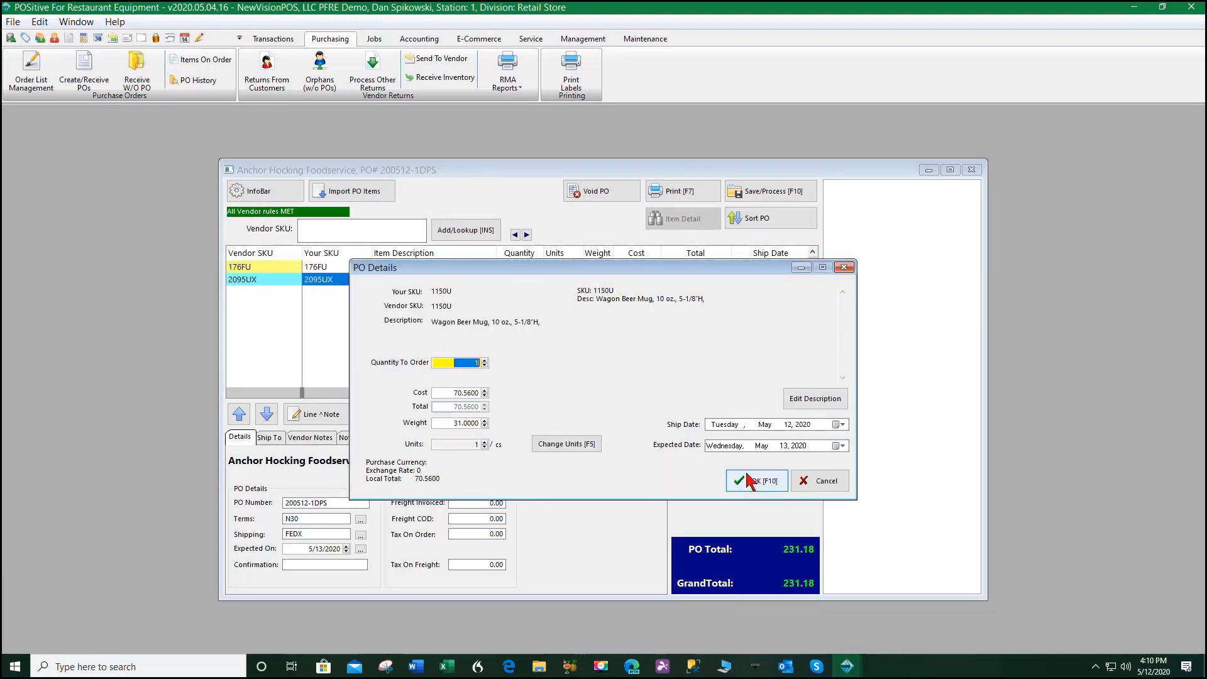
{"action": "type", "text": "5"}
{"action": "key", "text": "Tab"}
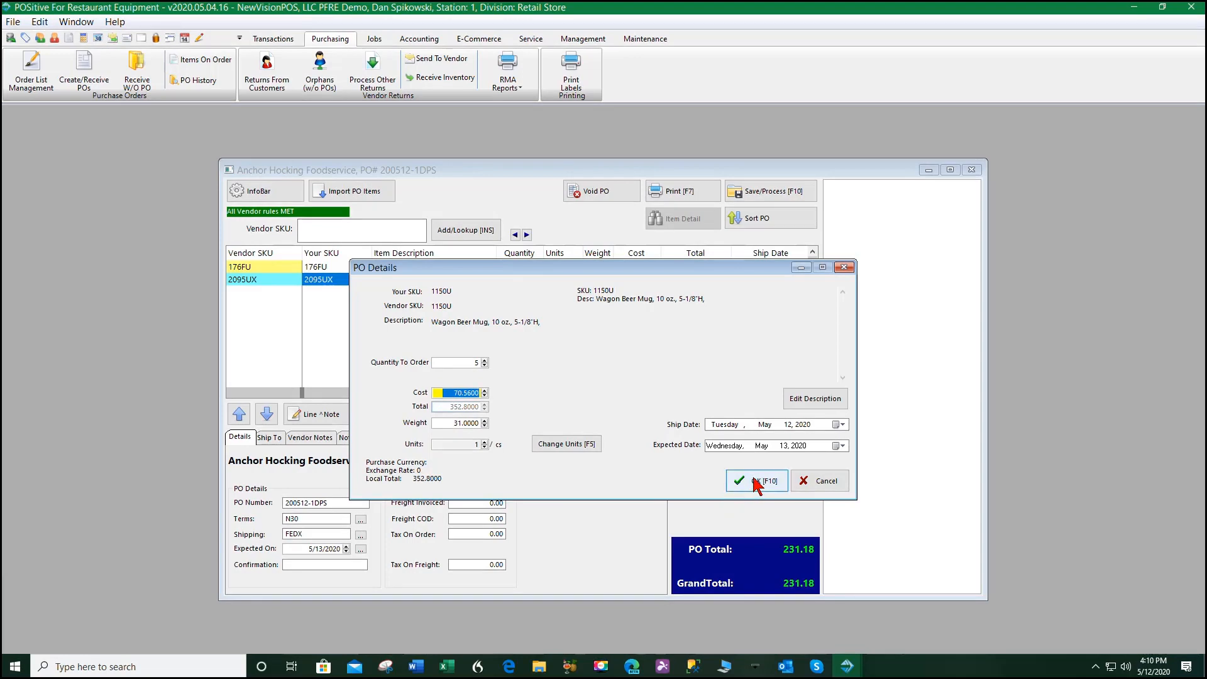
{"action": "left_click", "coordinate": [757, 484]}
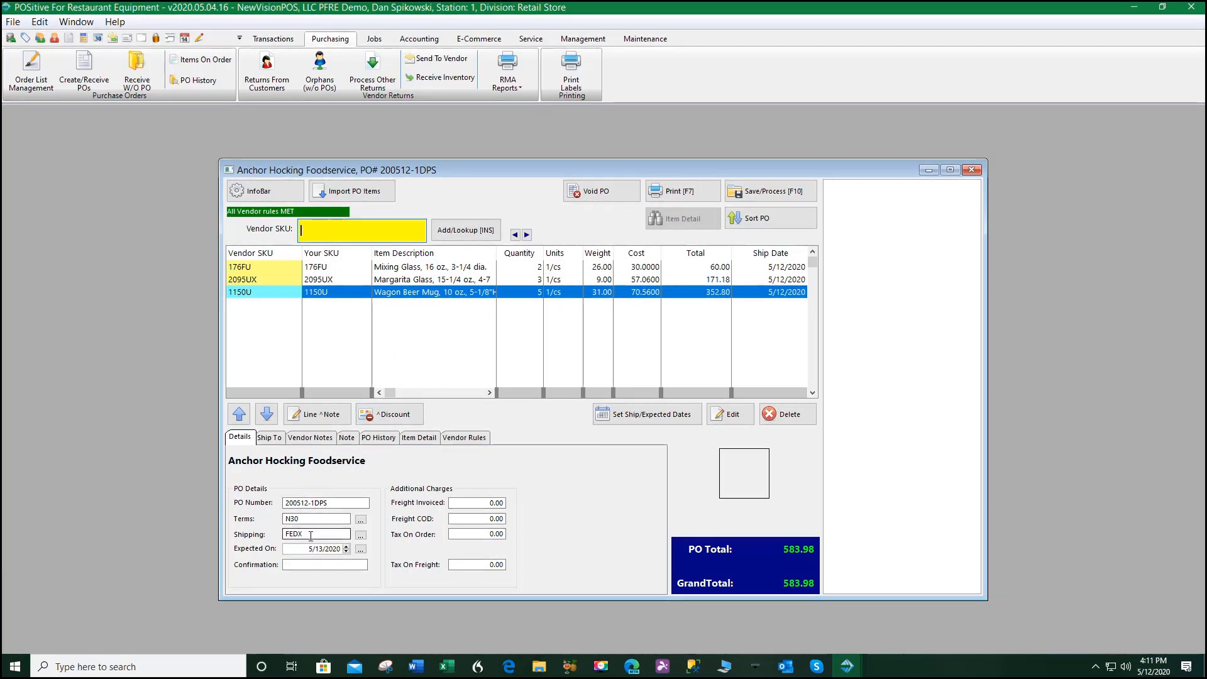
View the order's vendor rules and try the Purchase Simulator
{"action": "left_click", "coordinate": [465, 439]}
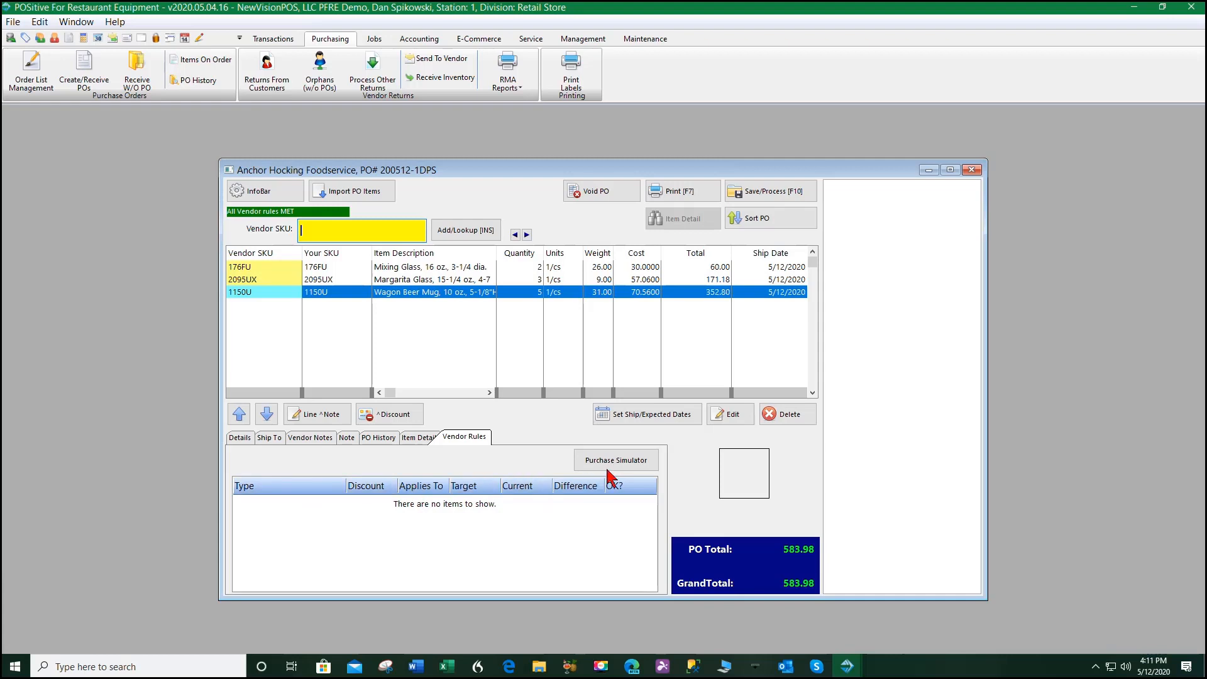
{"action": "left_click", "coordinate": [621, 464]}
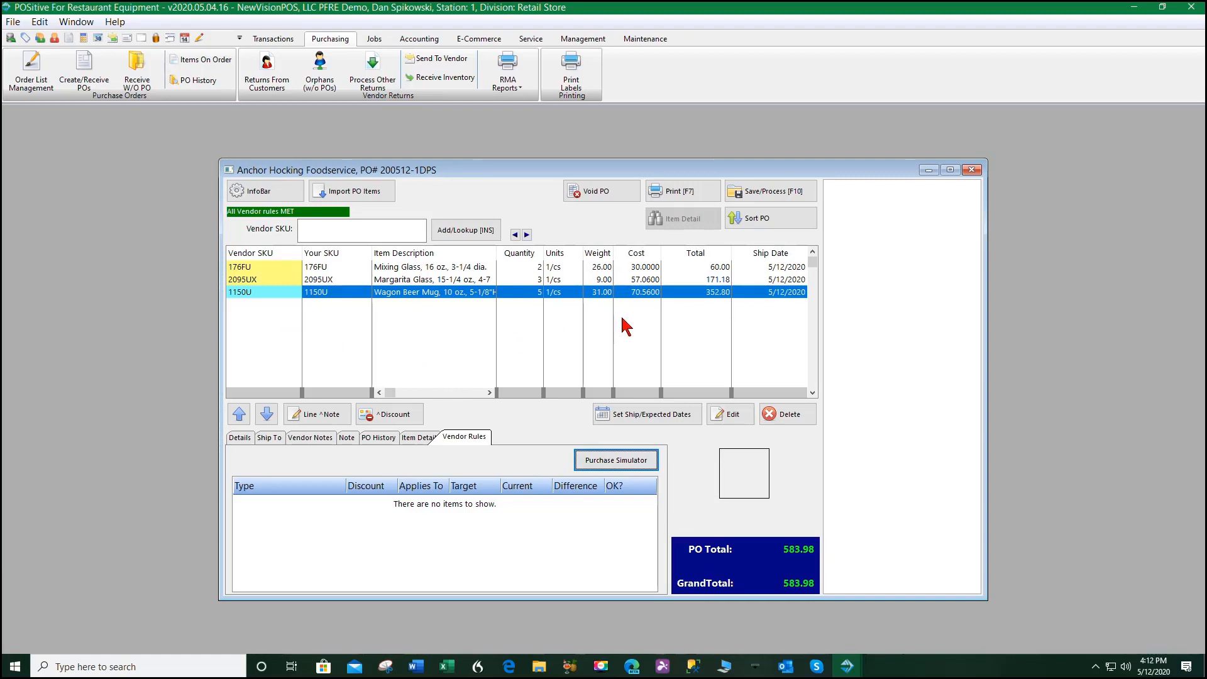
Process the Anchor Hocking purchase order immediately and display the list of purchase orders awaiting receipt
{"action": "left_click", "coordinate": [778, 194]}
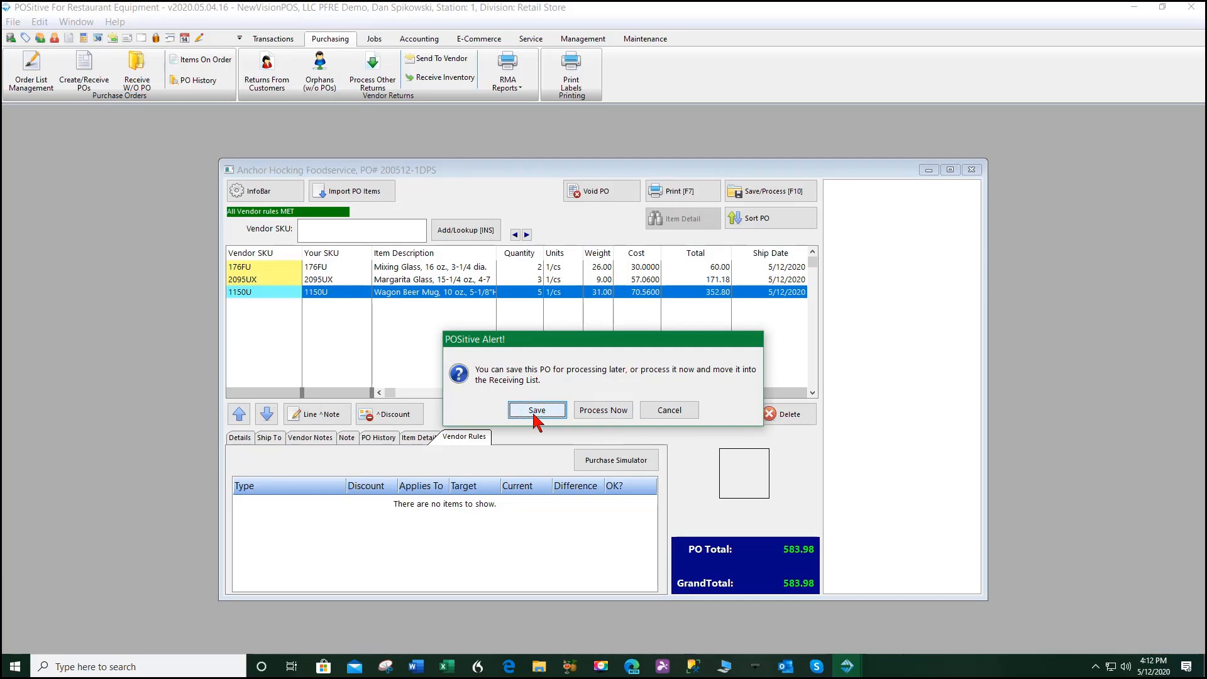
{"action": "left_click", "coordinate": [606, 412]}
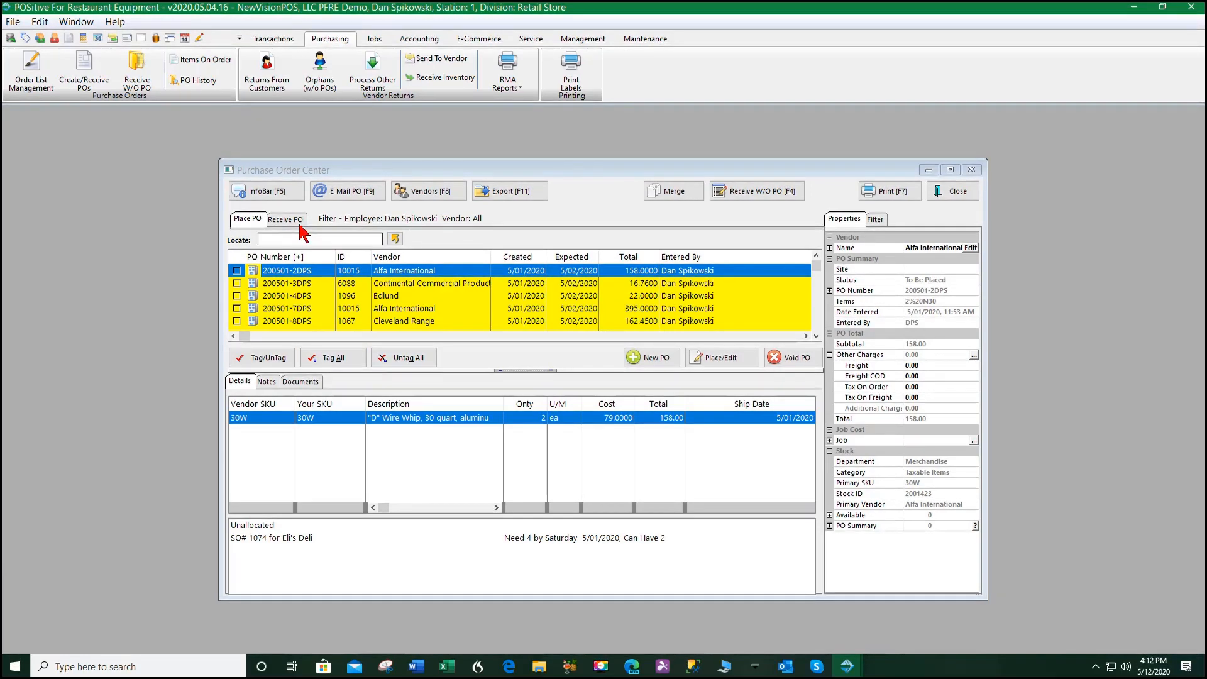
{"action": "left_click", "coordinate": [296, 221]}
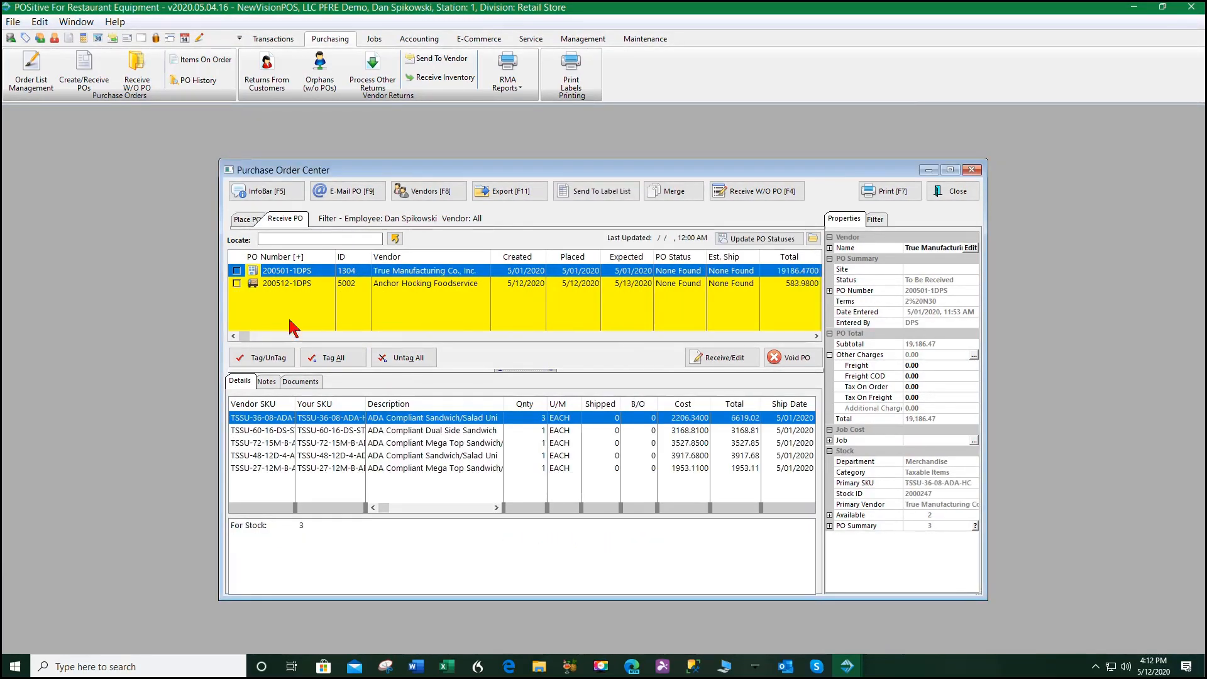
Select the Anchor Hocking Foodservice purchase order, check the purchase order status list, and update the PO statuses
{"action": "left_click", "coordinate": [403, 284]}
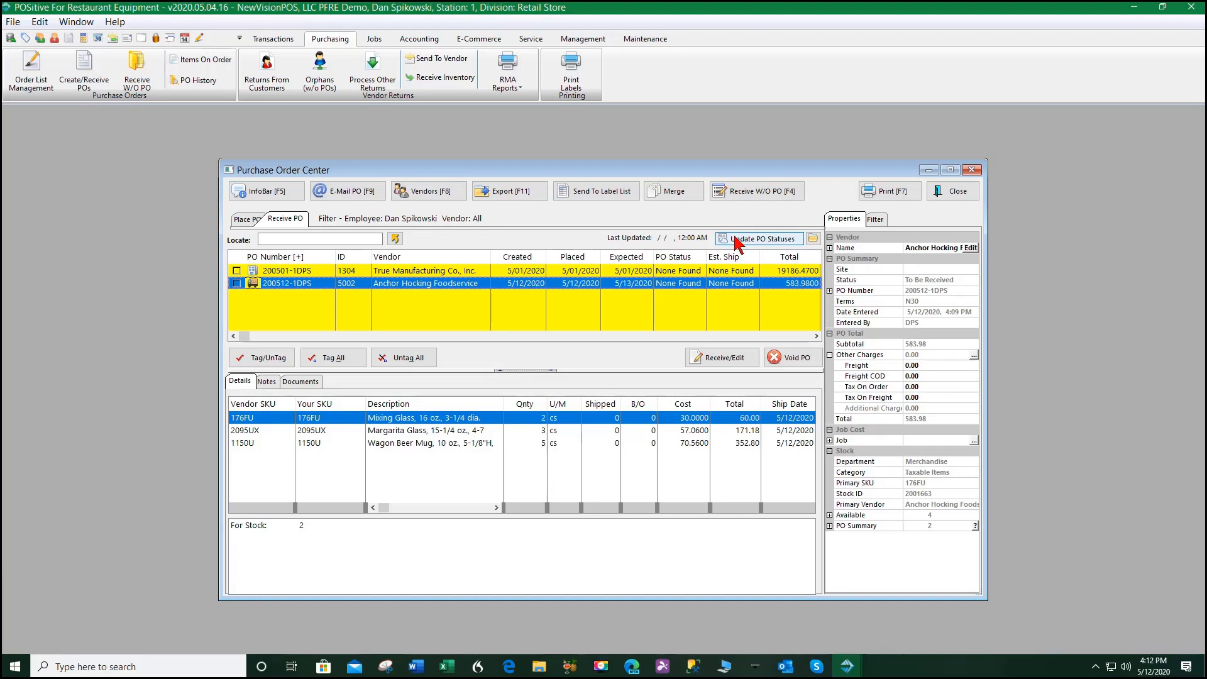
{"action": "left_click", "coordinate": [813, 239]}
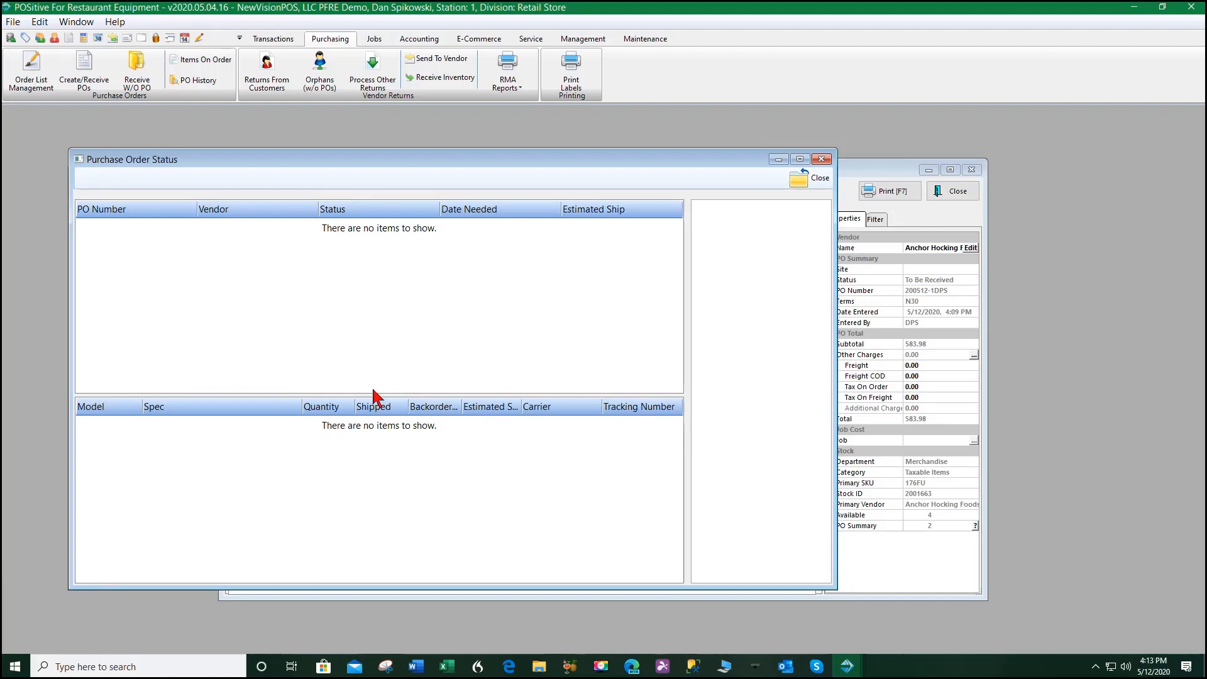
{"action": "left_click", "coordinate": [799, 179]}
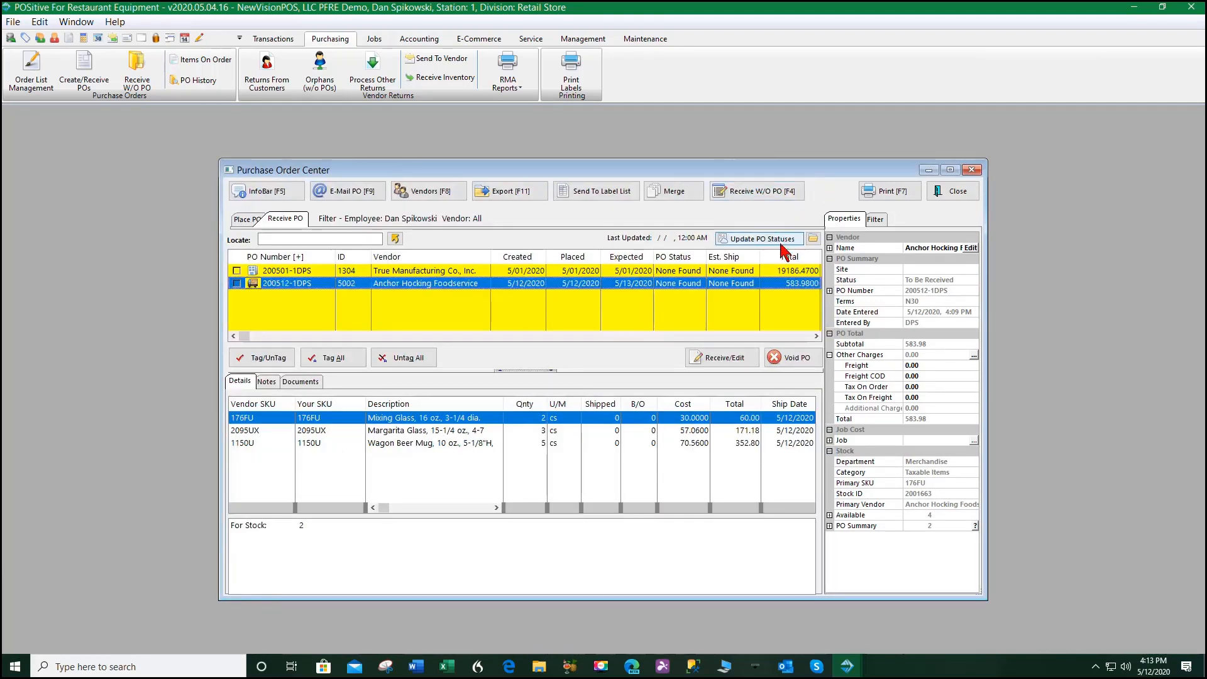
{"action": "left_click", "coordinate": [753, 241]}
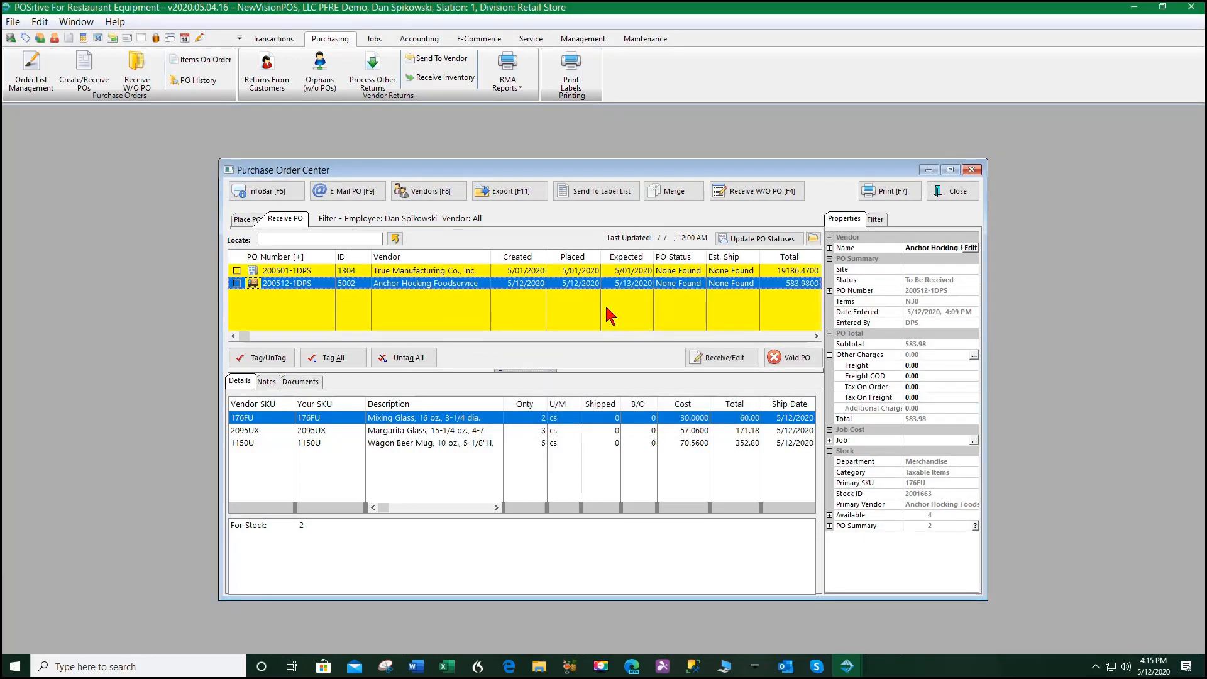
Open the updated purchase order status list and examine the item and shipping details of the Southbend, American Metalcraft and Star orders
{"action": "left_click", "coordinate": [812, 239]}
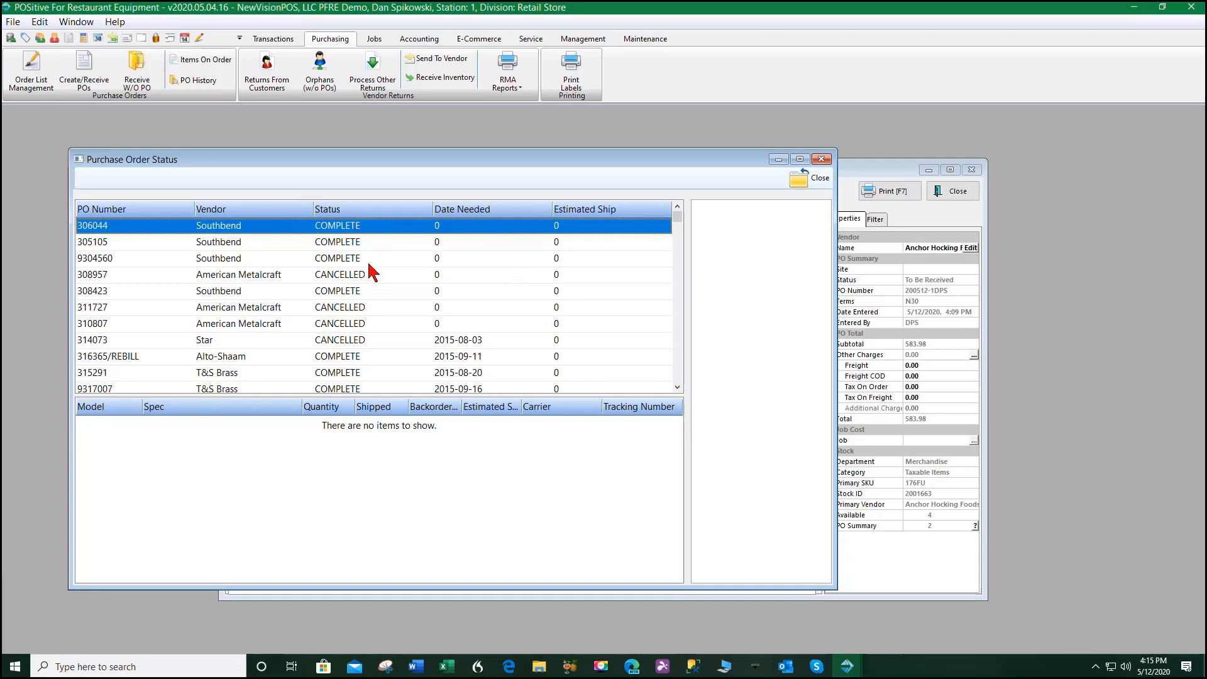
{"action": "scroll", "coordinate": [371, 271], "scroll_direction": "down", "scroll_amount": 1}
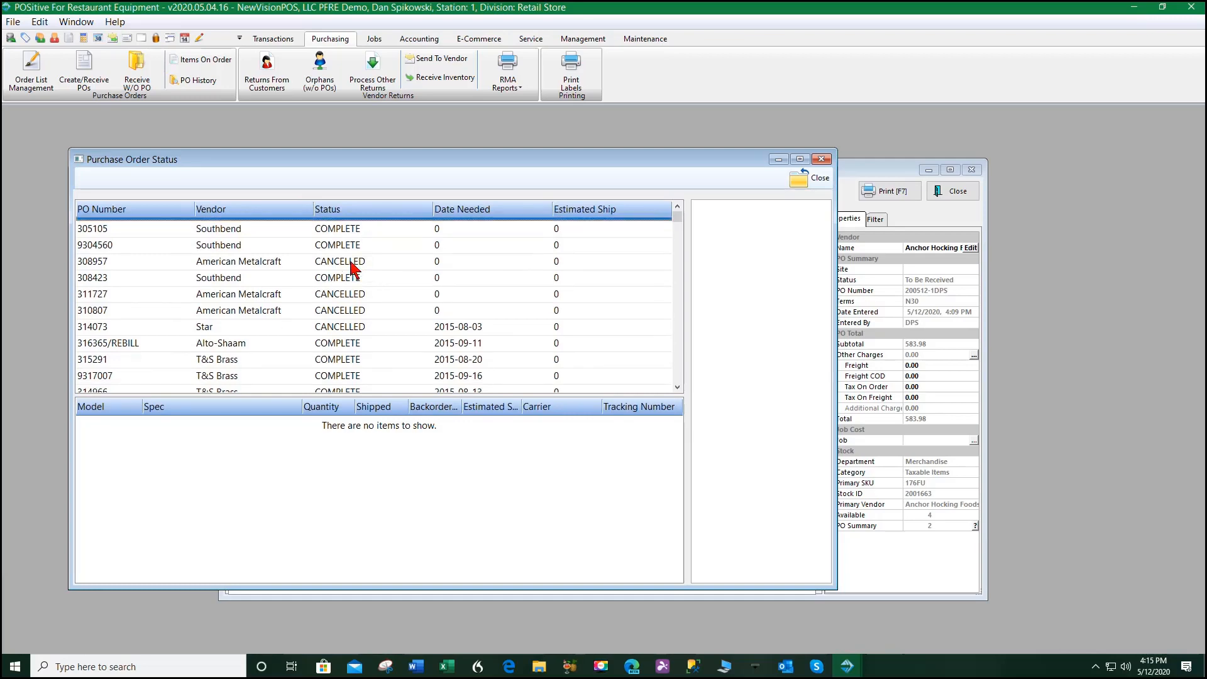
{"action": "left_click", "coordinate": [351, 262]}
{"action": "left_click", "coordinate": [345, 278]}
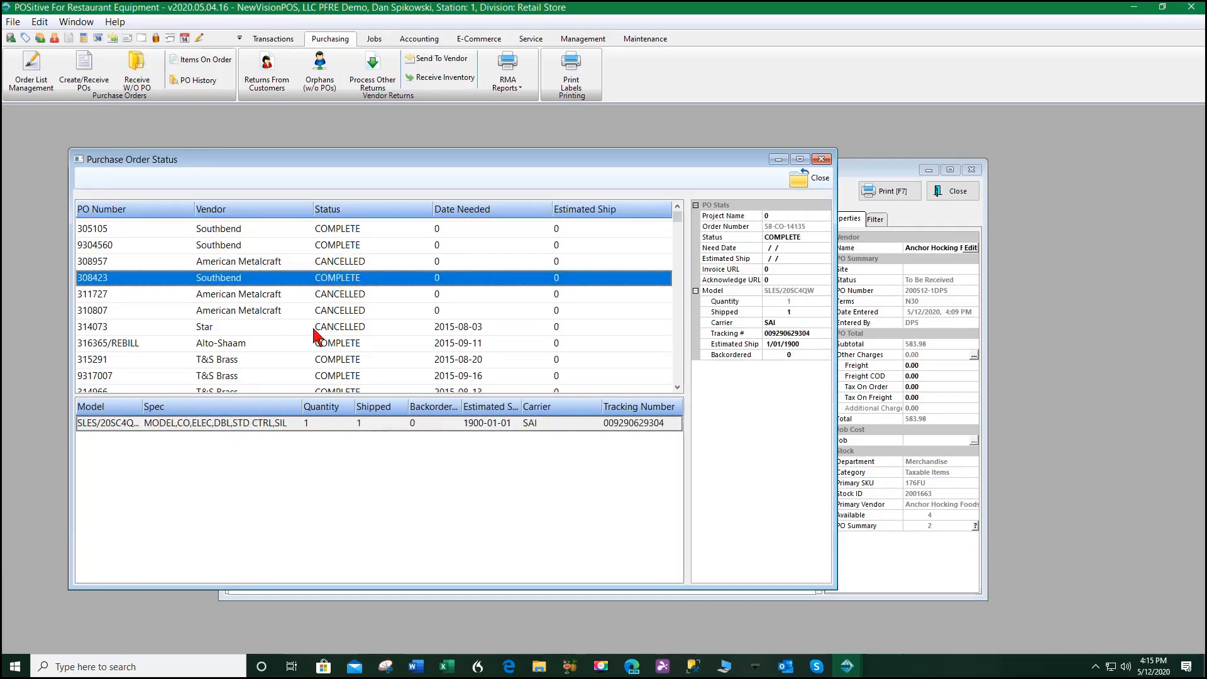
{"action": "left_click", "coordinate": [339, 295]}
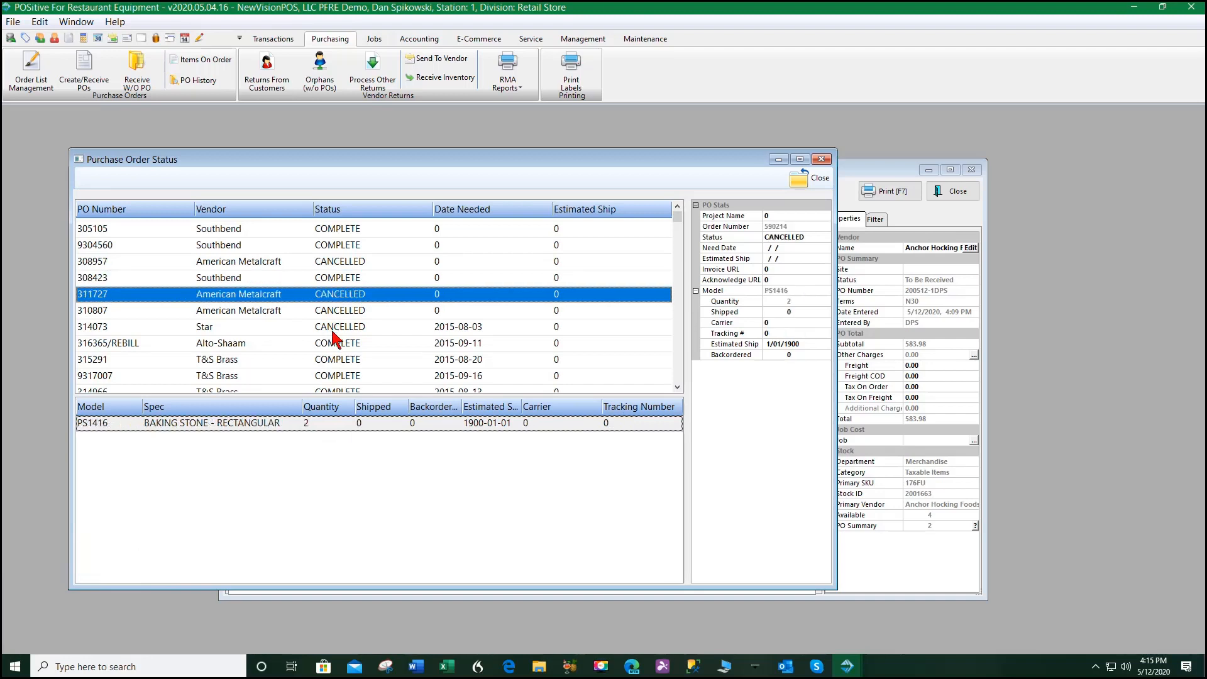
{"action": "scroll", "coordinate": [333, 324], "scroll_direction": "down", "scroll_amount": 1}
{"action": "left_click", "coordinate": [340, 289]}
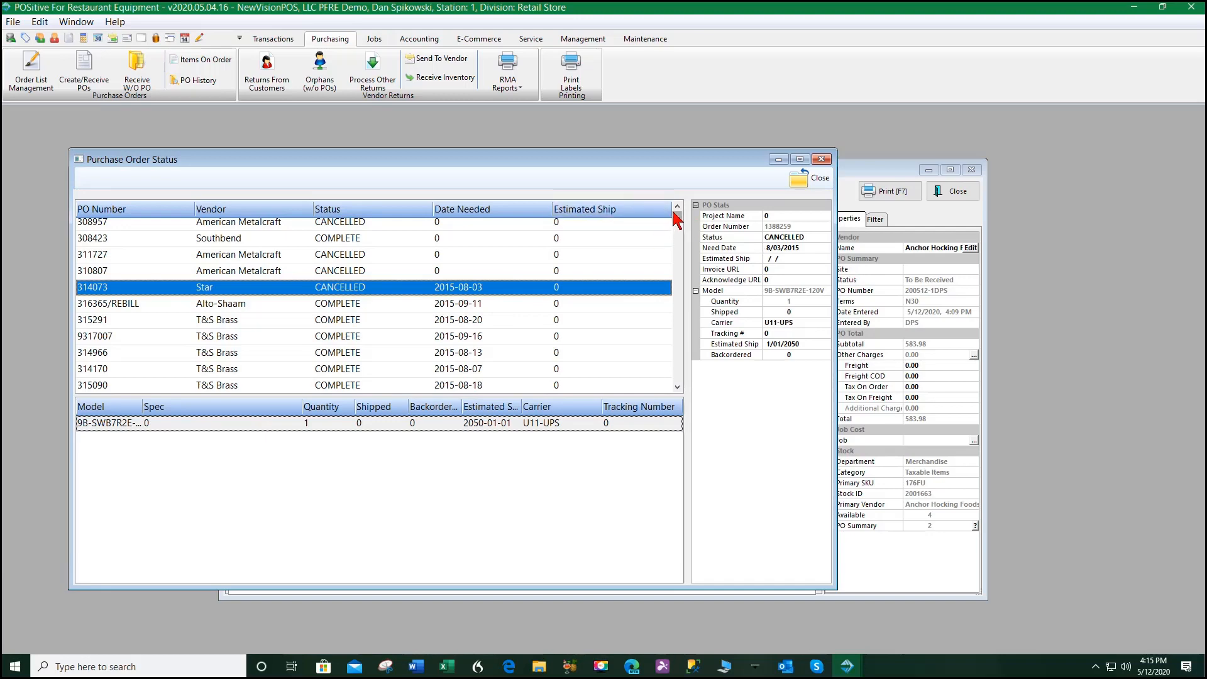
Examine the shipment details of the Perlick, Alto-Shaam, Groen, Mercer Culinary and Hatco orders at the end of the status list, and close it
{"action": "left_click_drag", "start_coordinate": [675, 220], "coordinate": [663, 396]}
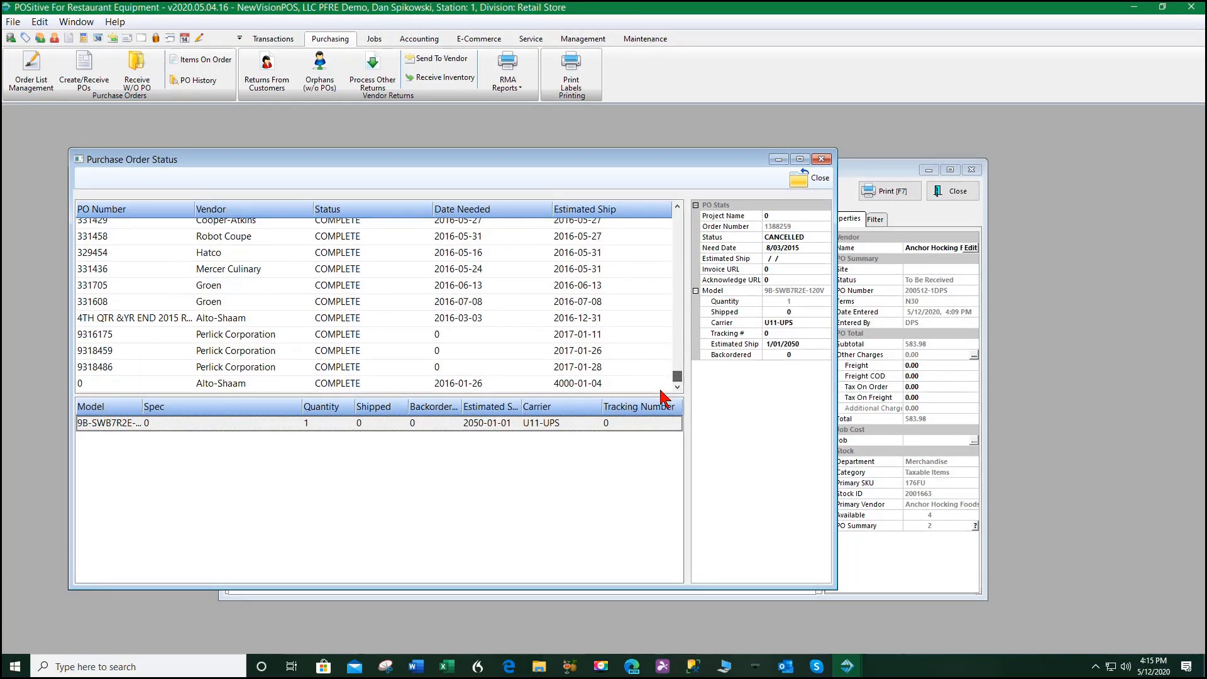
{"action": "left_click", "coordinate": [336, 369]}
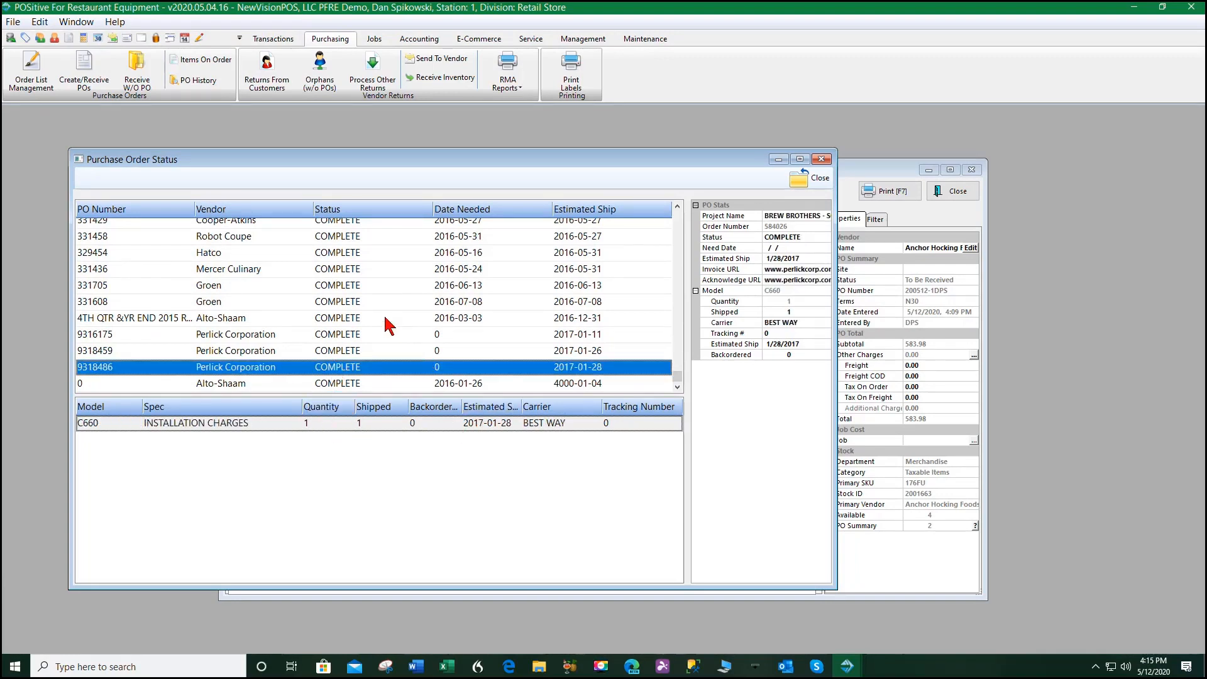
{"action": "left_click", "coordinate": [336, 318]}
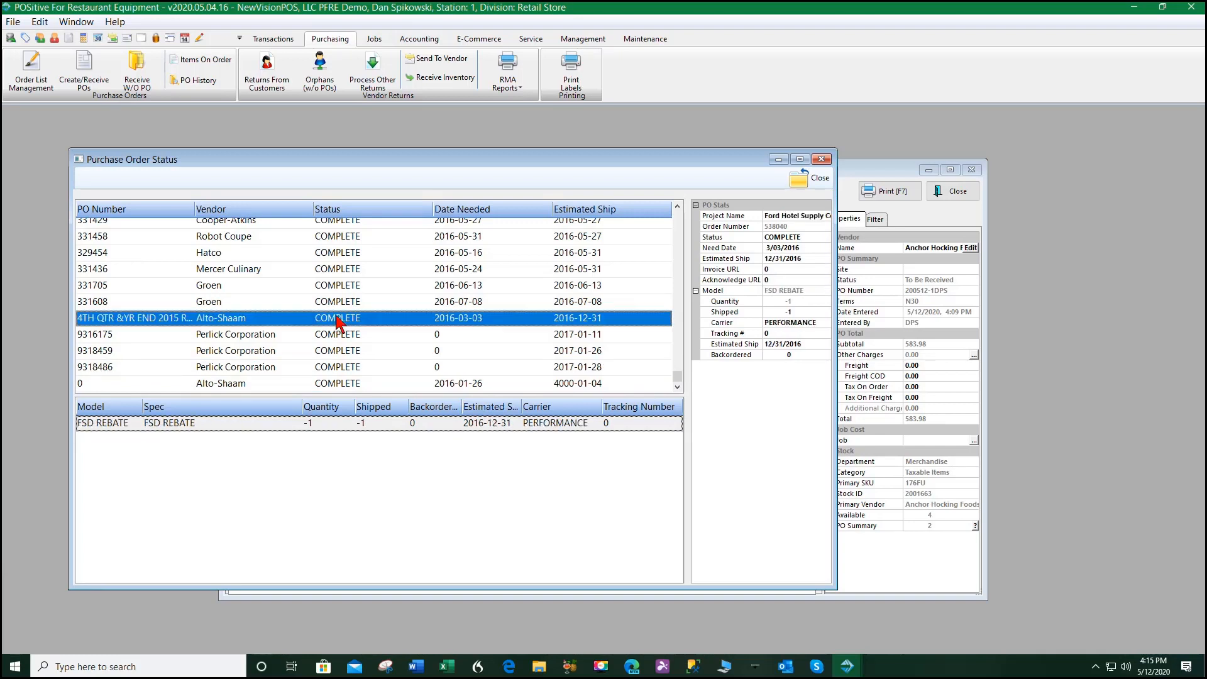
{"action": "left_click", "coordinate": [340, 287]}
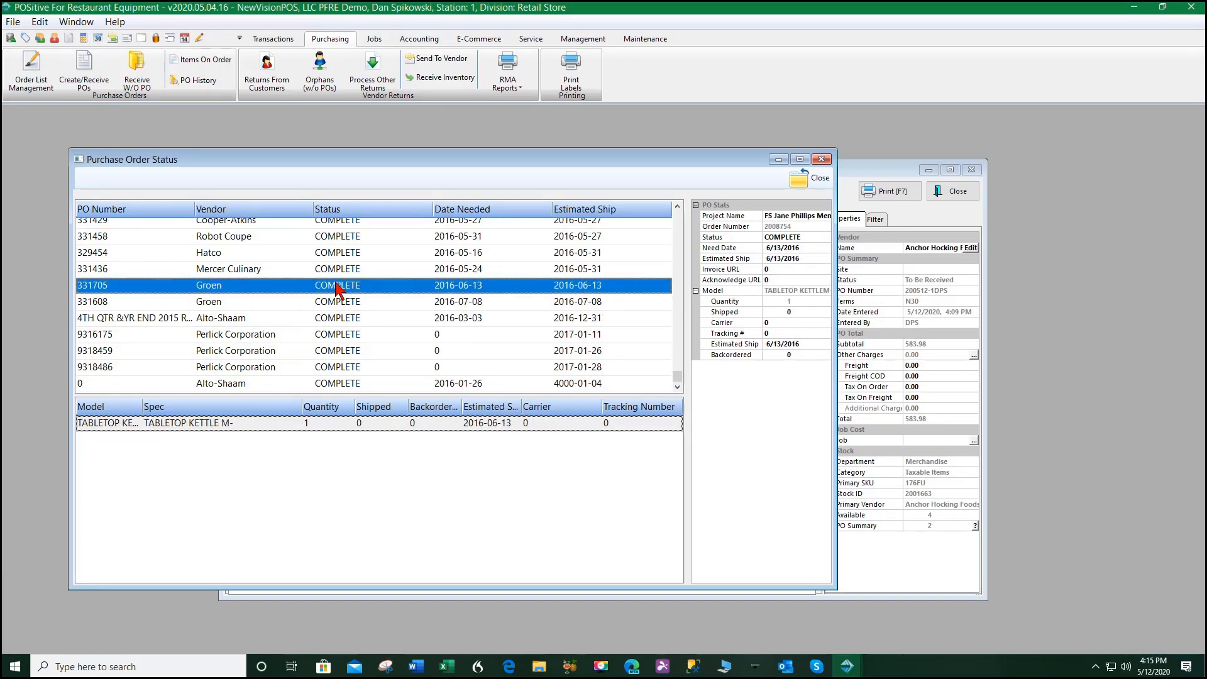
{"action": "left_click", "coordinate": [338, 271]}
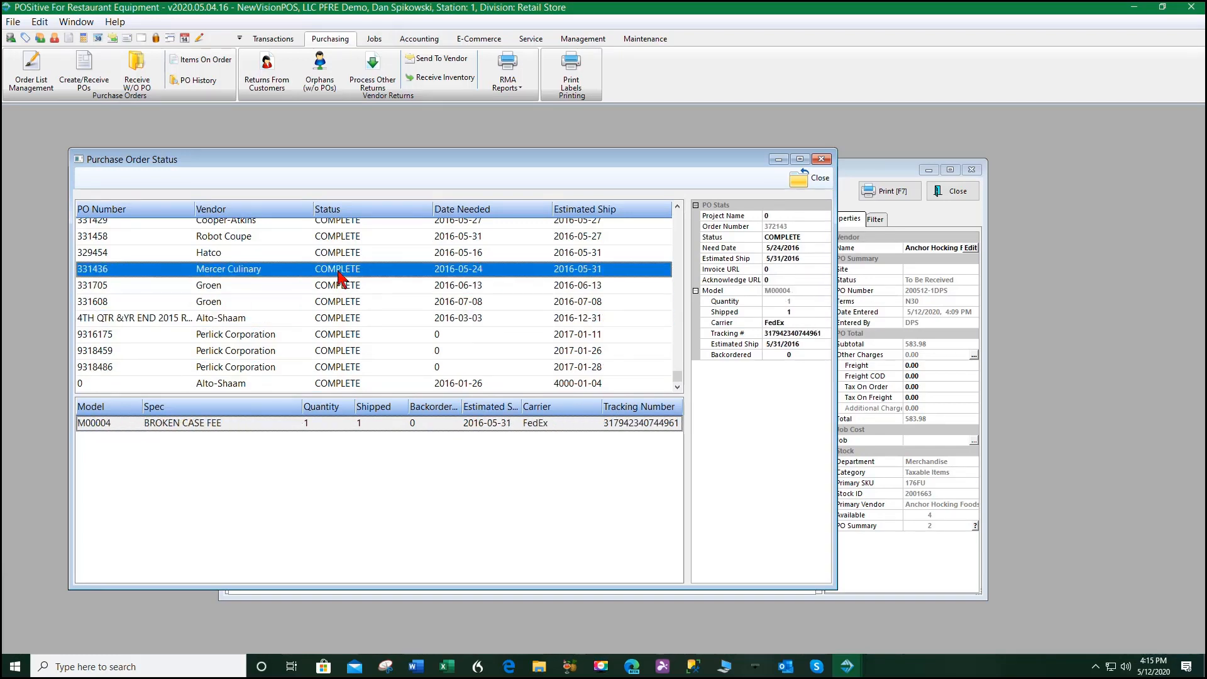
{"action": "left_click", "coordinate": [341, 255]}
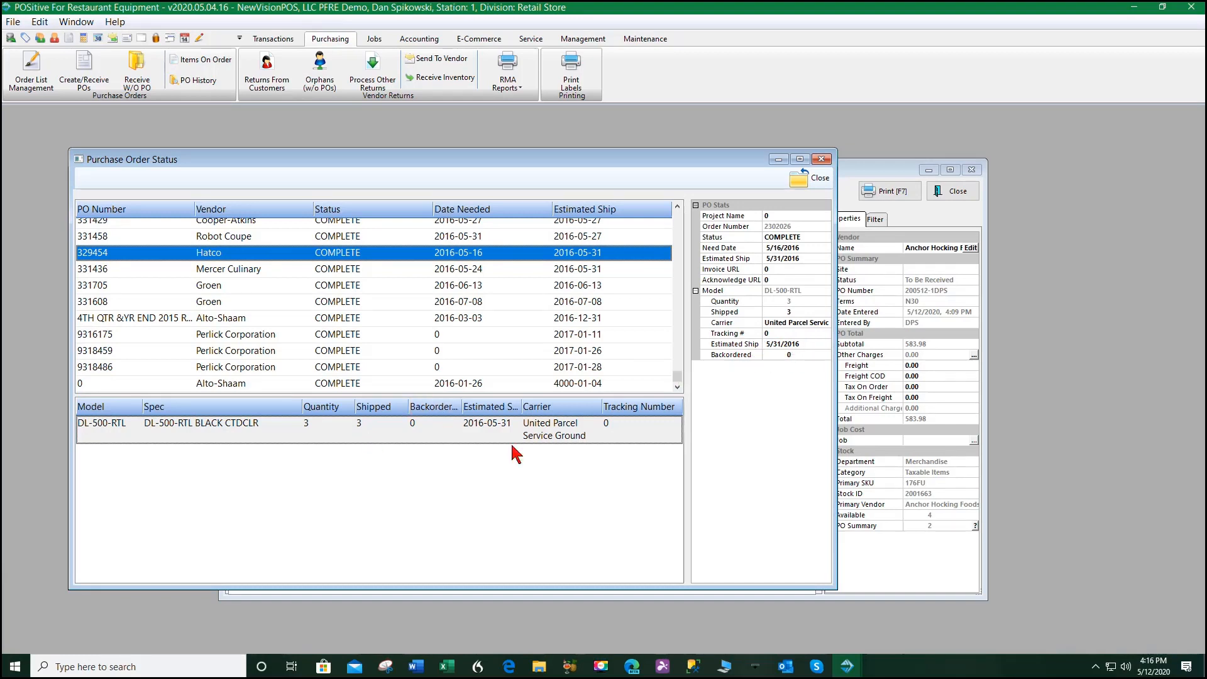
{"action": "left_click", "coordinate": [814, 183]}
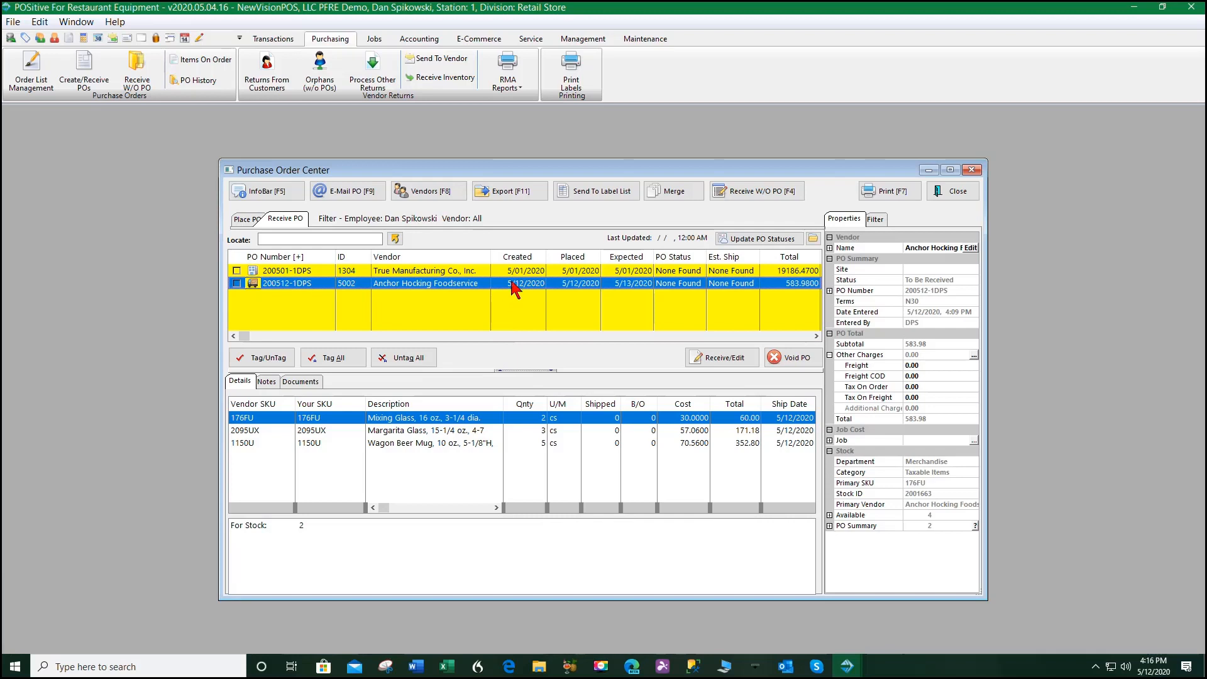
Open the Anchor Hocking order for receiving, accept the default invoice, freight and date details, and receive all items in full
{"action": "left_click", "coordinate": [723, 358]}
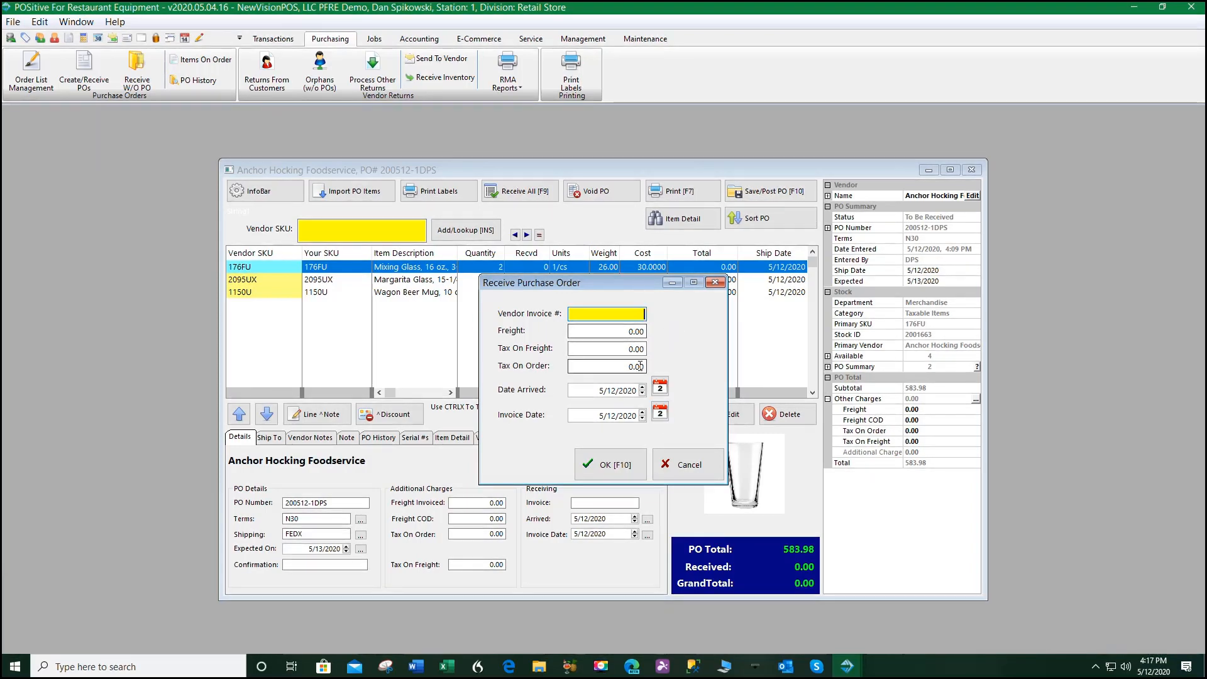
{"action": "left_click", "coordinate": [614, 472]}
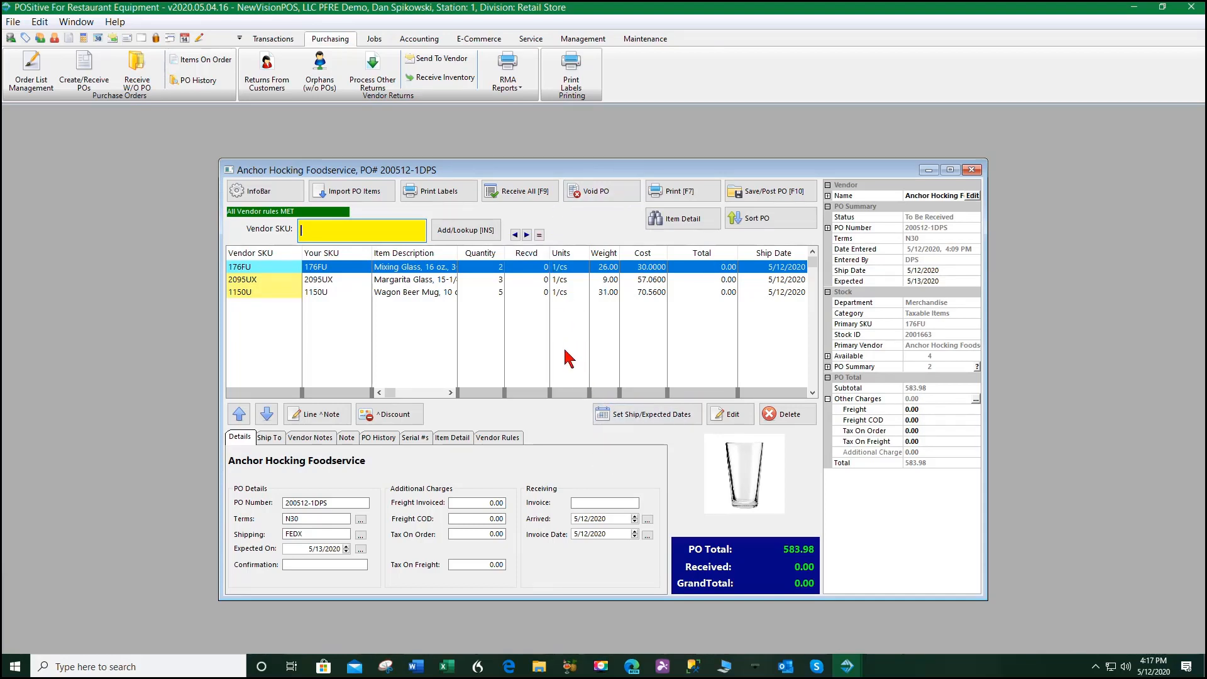
{"action": "left_click", "coordinate": [519, 192]}
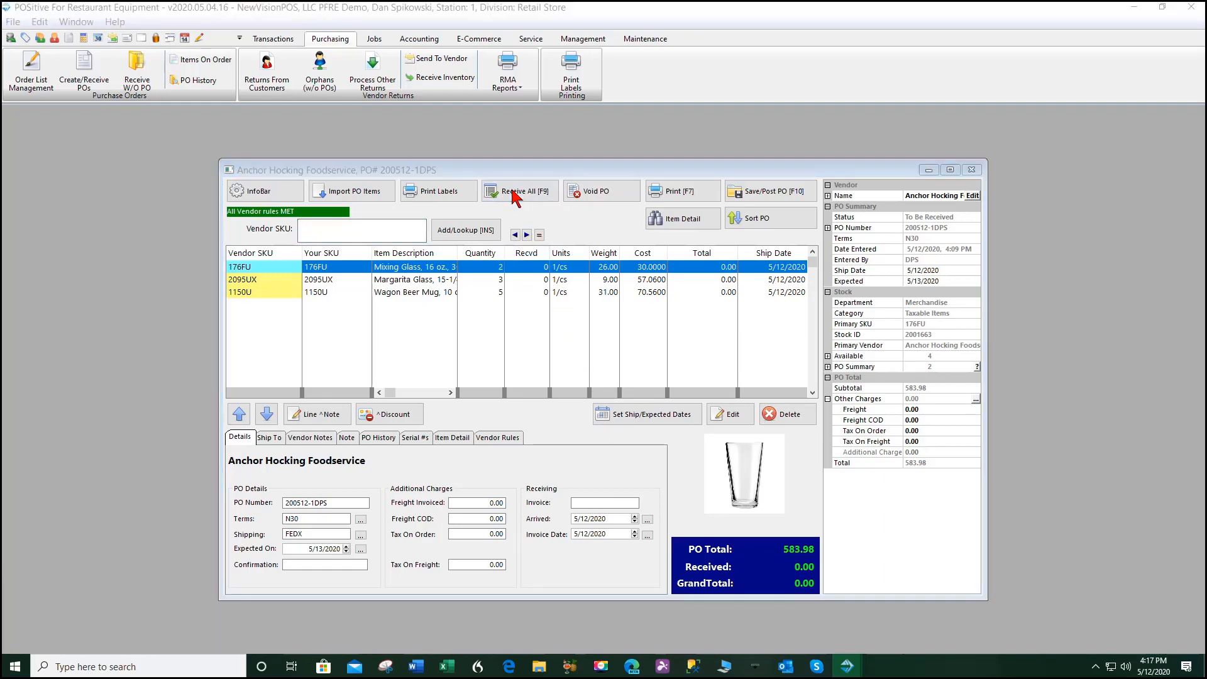
{"action": "left_click", "coordinate": [573, 410]}
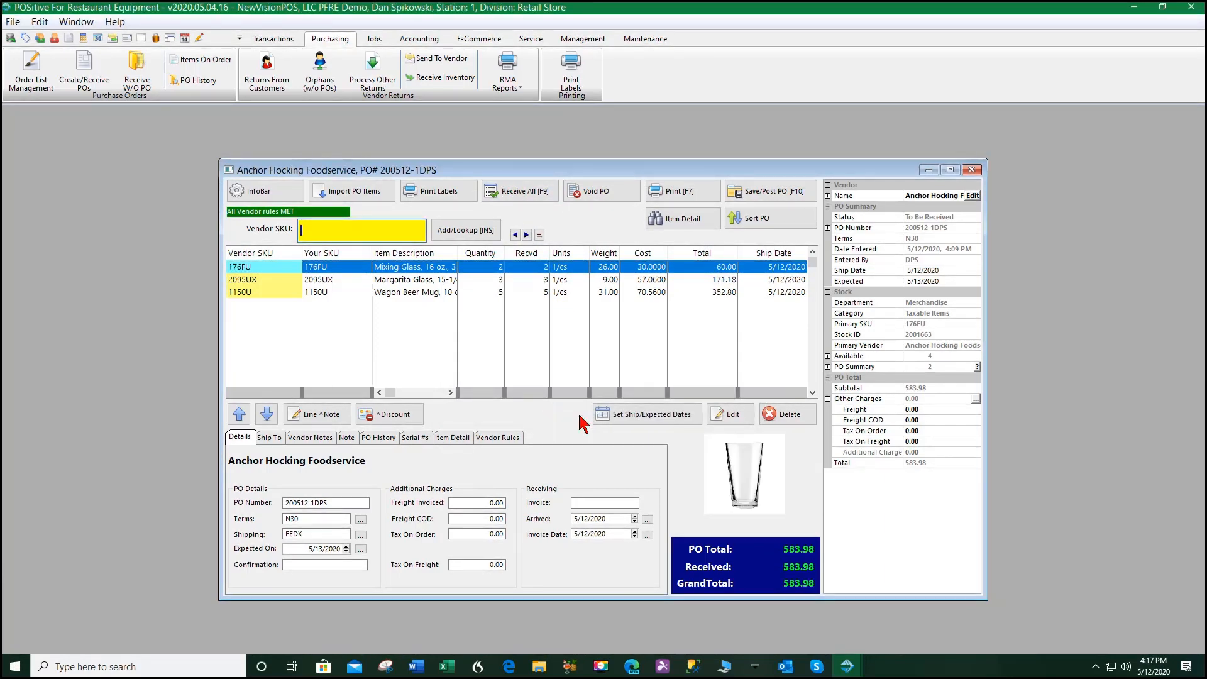
Save and post the received order, accepting the proposed selling prices for Mixing Glass 176FU
{"action": "left_click", "coordinate": [775, 191]}
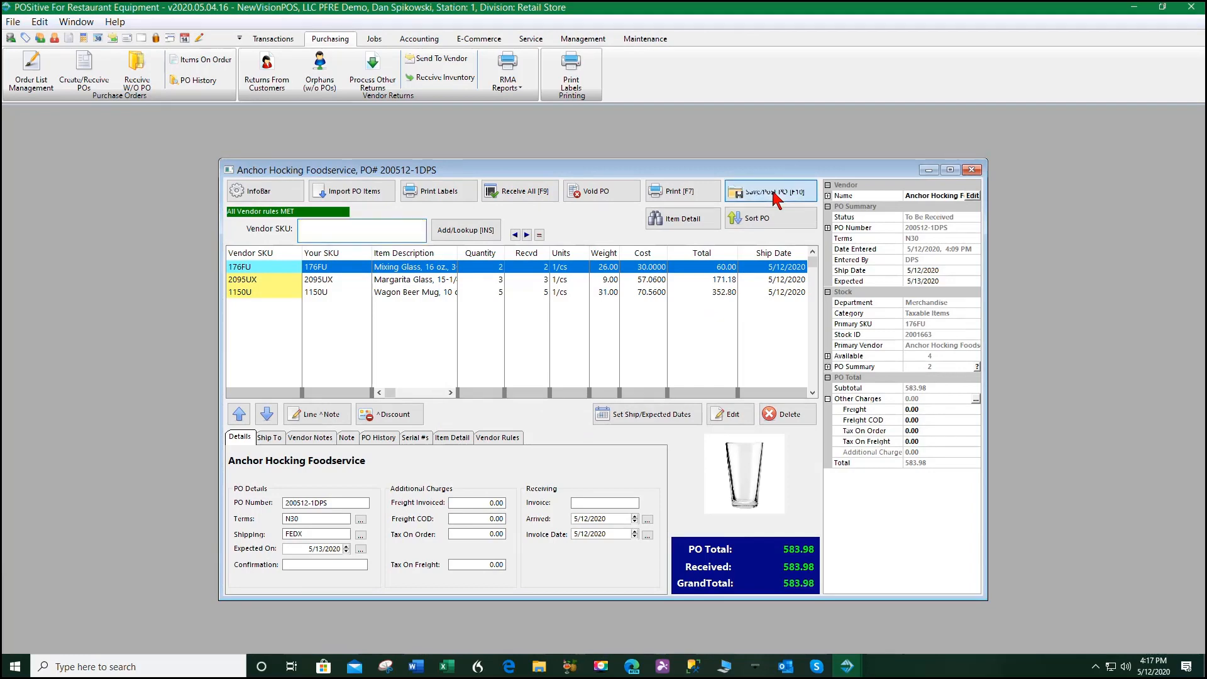
{"action": "left_click", "coordinate": [602, 409]}
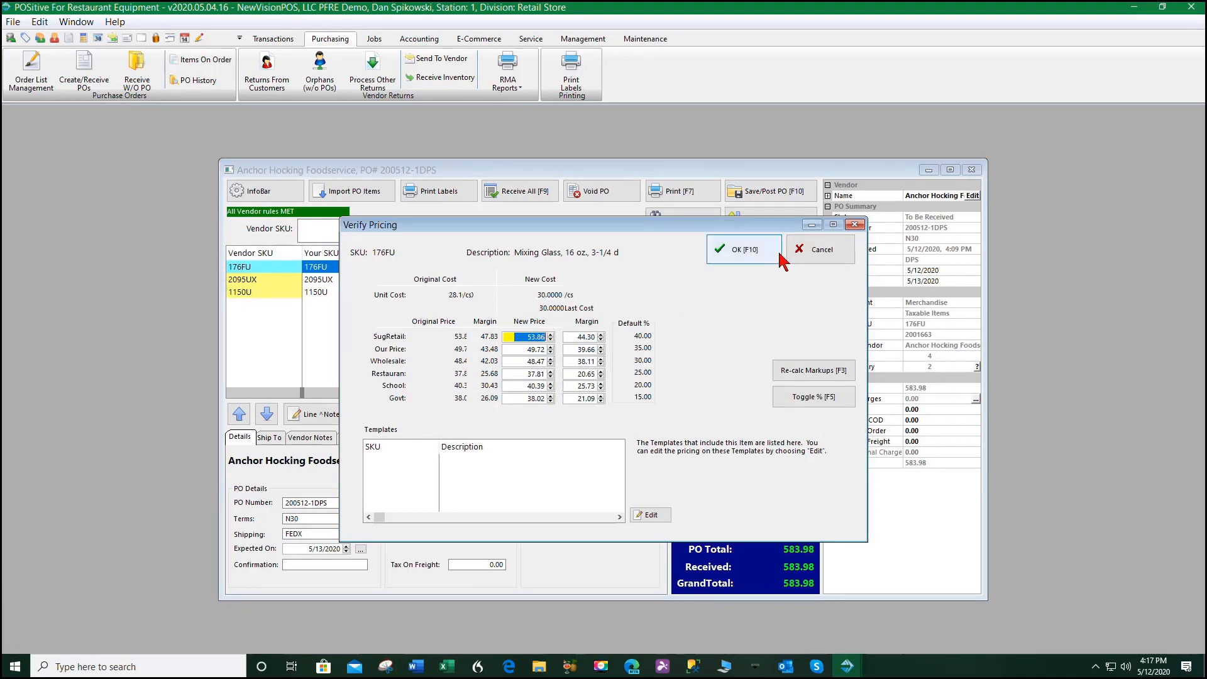
{"action": "left_click", "coordinate": [748, 251]}
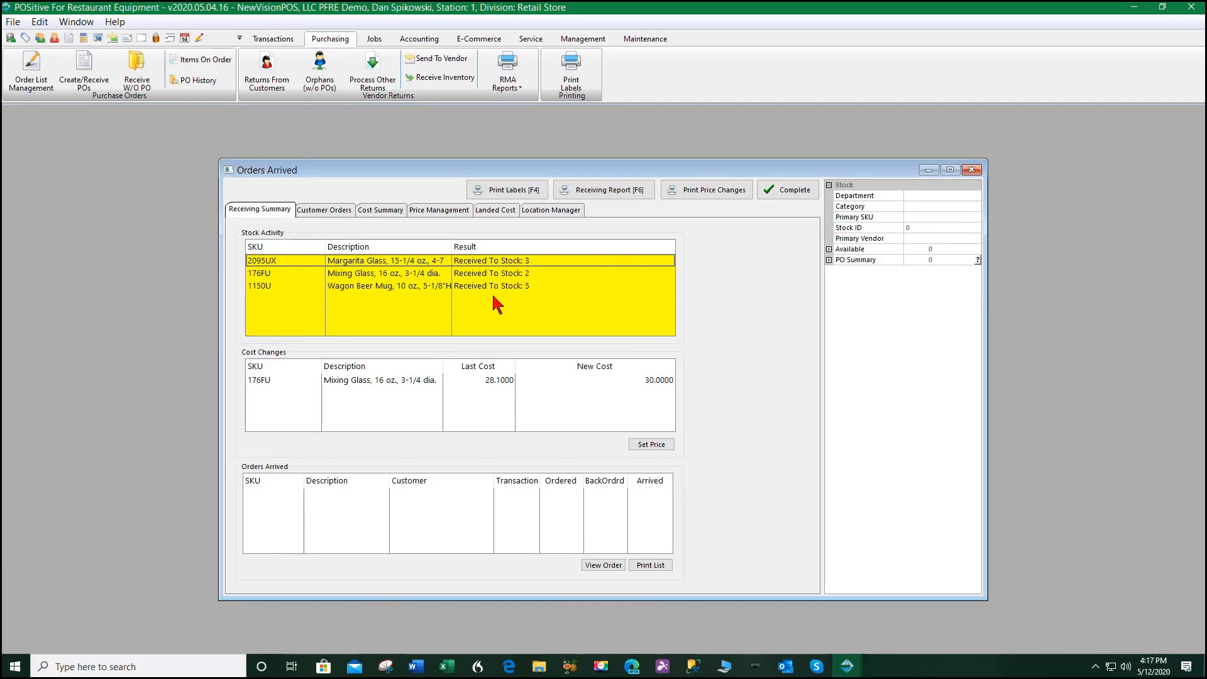
Review the arrived order's customer orders, cost summary, price changes and landed cost
{"action": "left_click", "coordinate": [333, 214]}
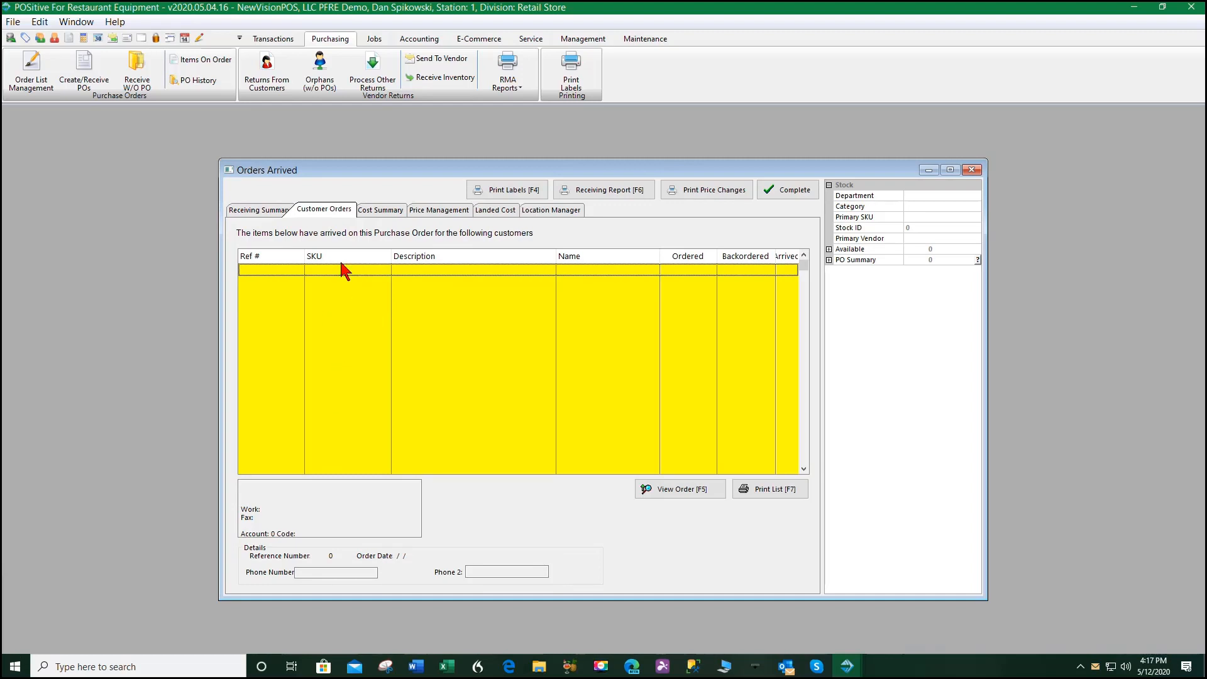
{"action": "left_click", "coordinate": [384, 212]}
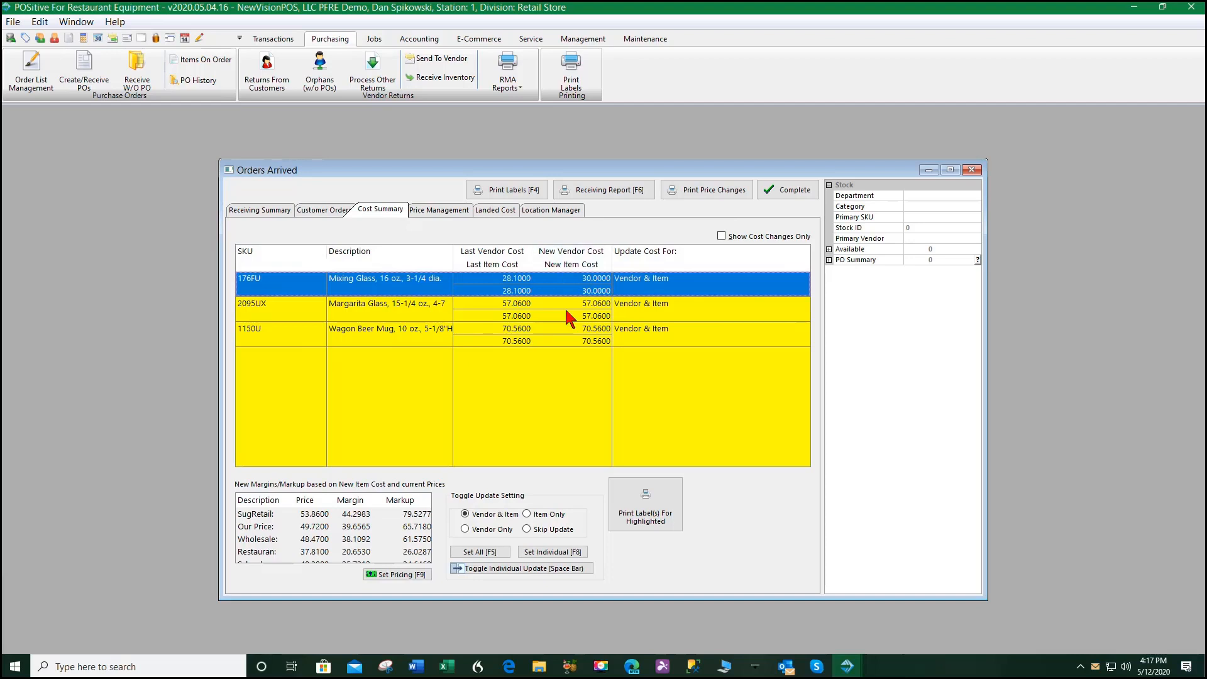
{"action": "left_click", "coordinate": [444, 213]}
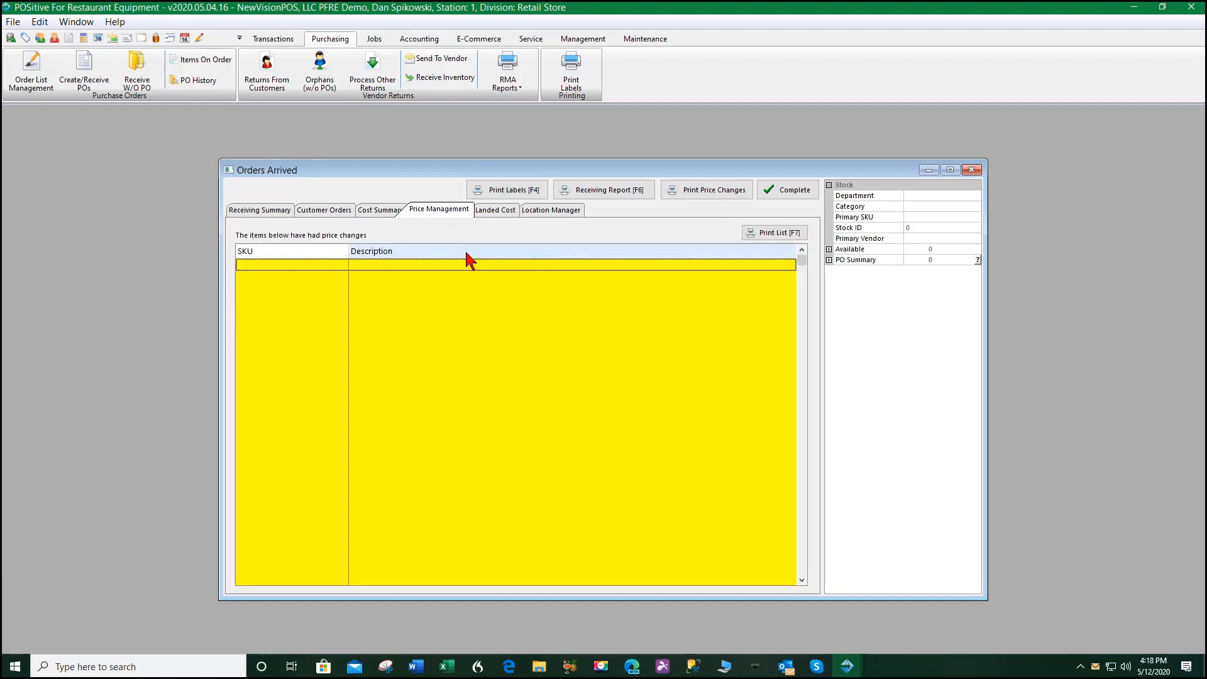
{"action": "left_click", "coordinate": [494, 220]}
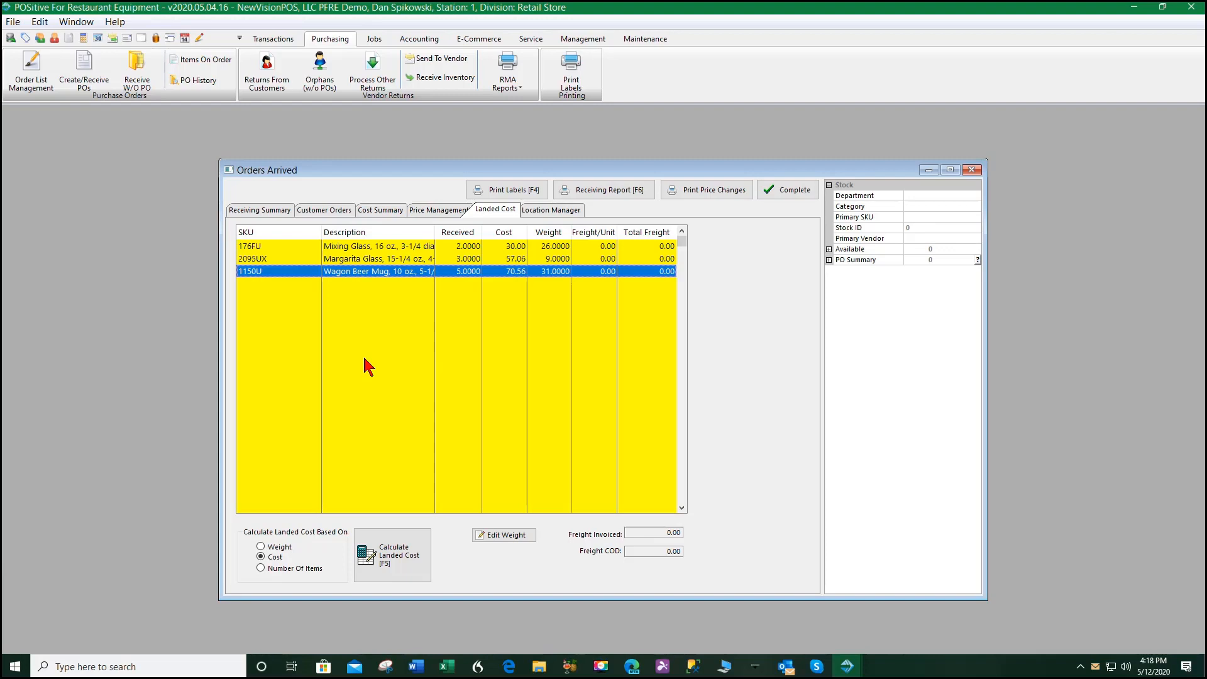
Move 3 units of Wagon Beer Mug 1150U from the WAREHOUSE location to SHOWROOM
{"action": "left_click", "coordinate": [572, 213]}
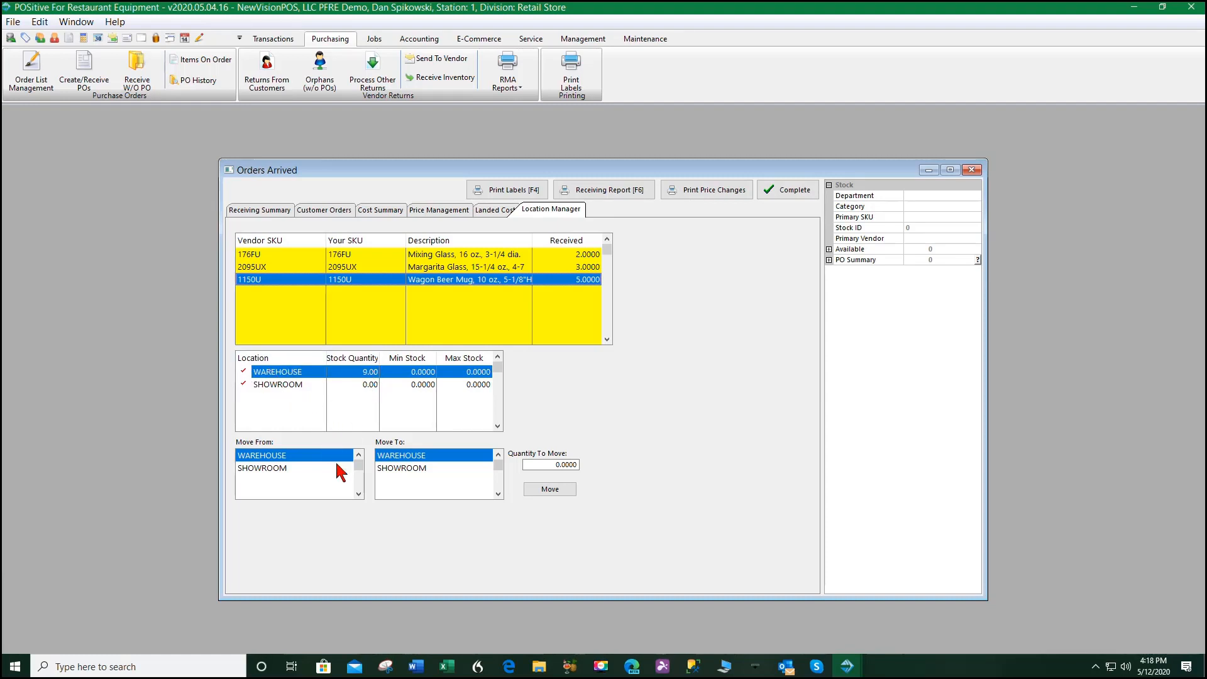
{"action": "left_click", "coordinate": [400, 469]}
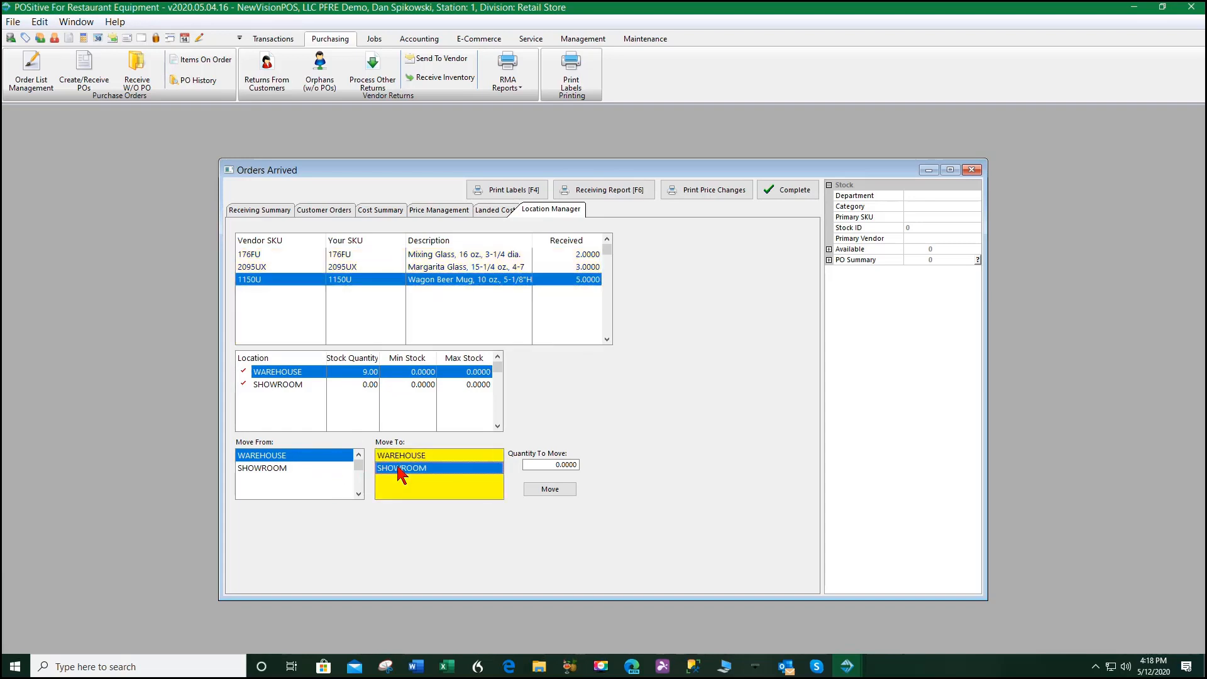
{"action": "left_click", "coordinate": [573, 465]}
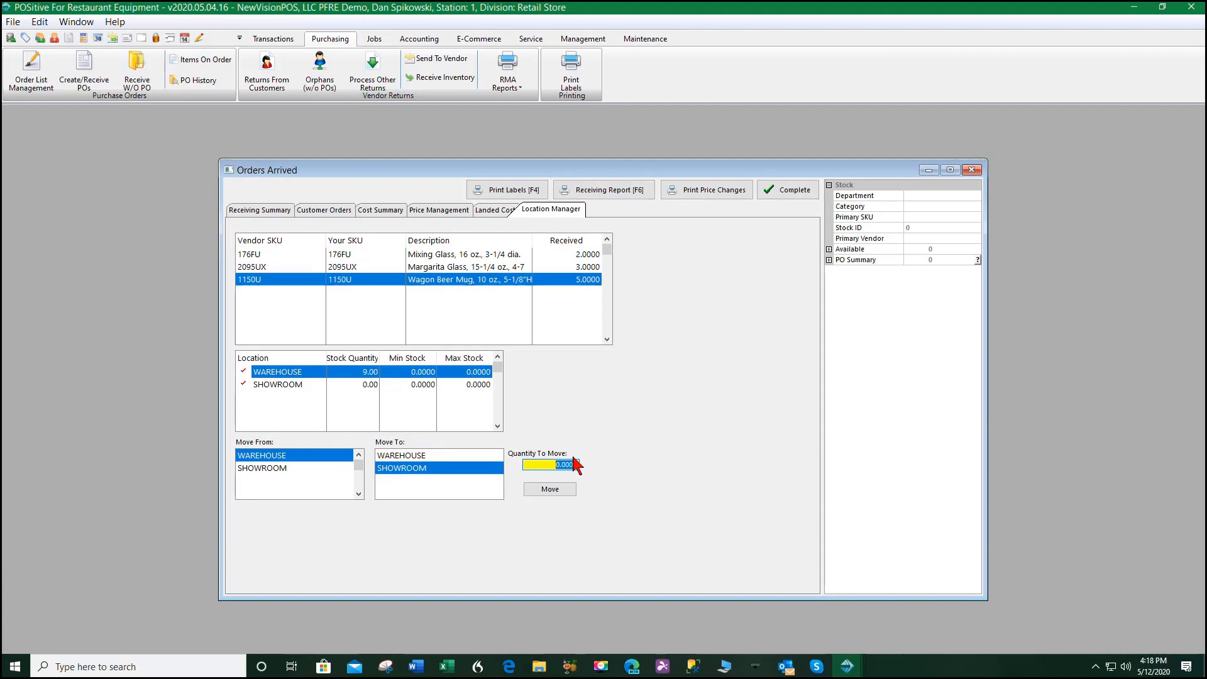
{"action": "type", "text": "3"}
{"action": "key", "text": "Tab"}
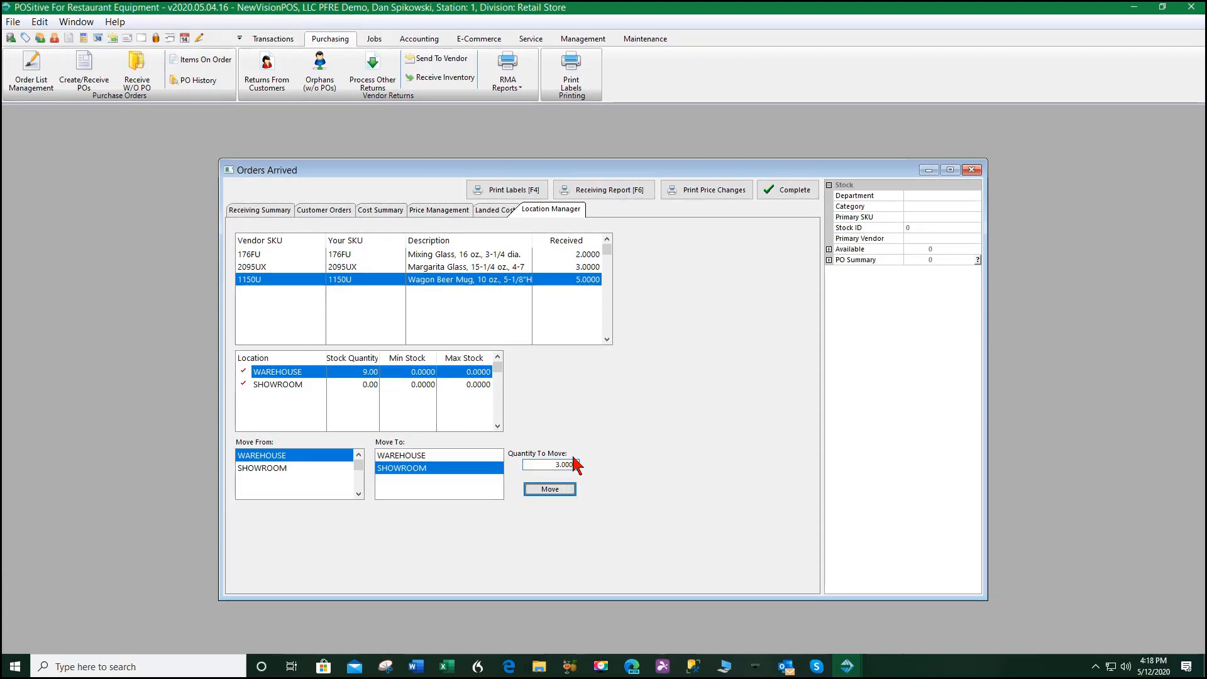
{"action": "left_click", "coordinate": [552, 493]}
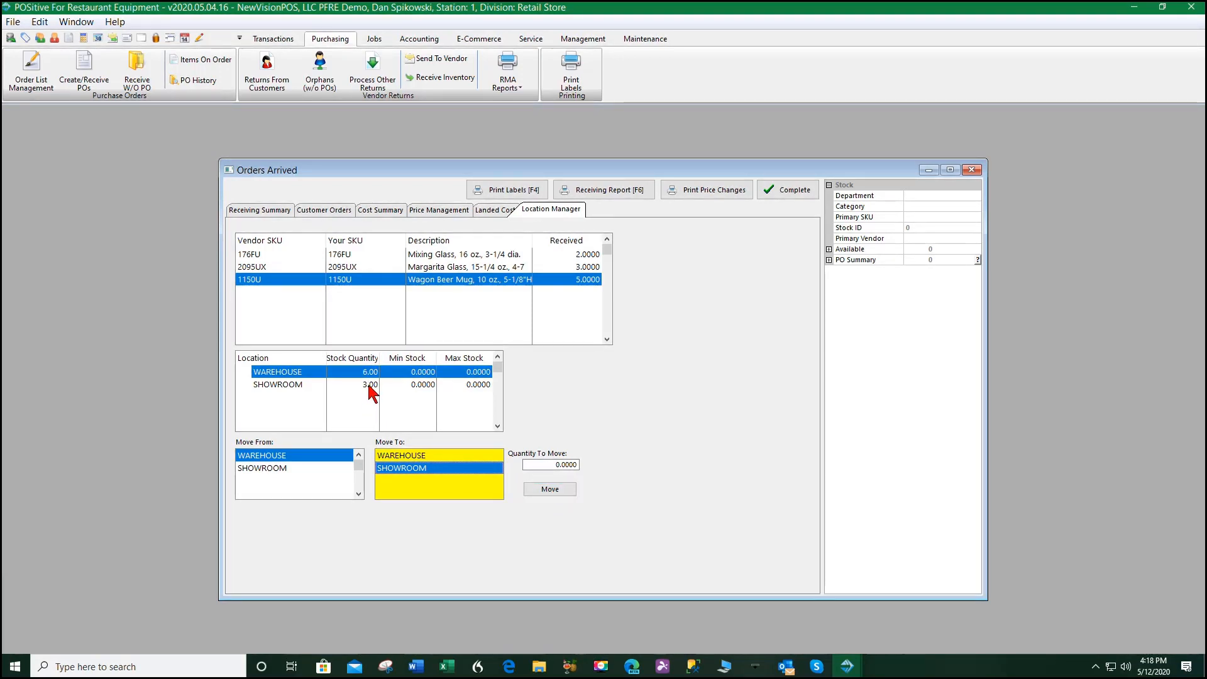
Complete the receipt of the Anchor Hocking order and close the Purchase Order Center
{"action": "left_click", "coordinate": [788, 191]}
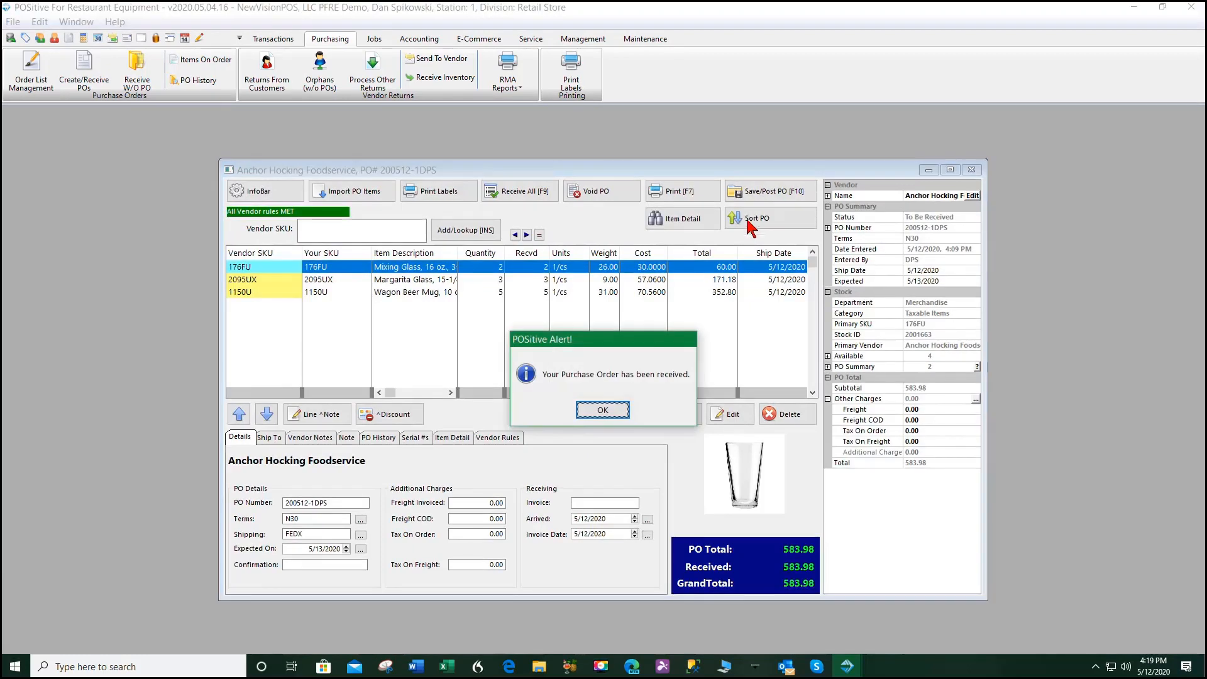
{"action": "left_click", "coordinate": [602, 410]}
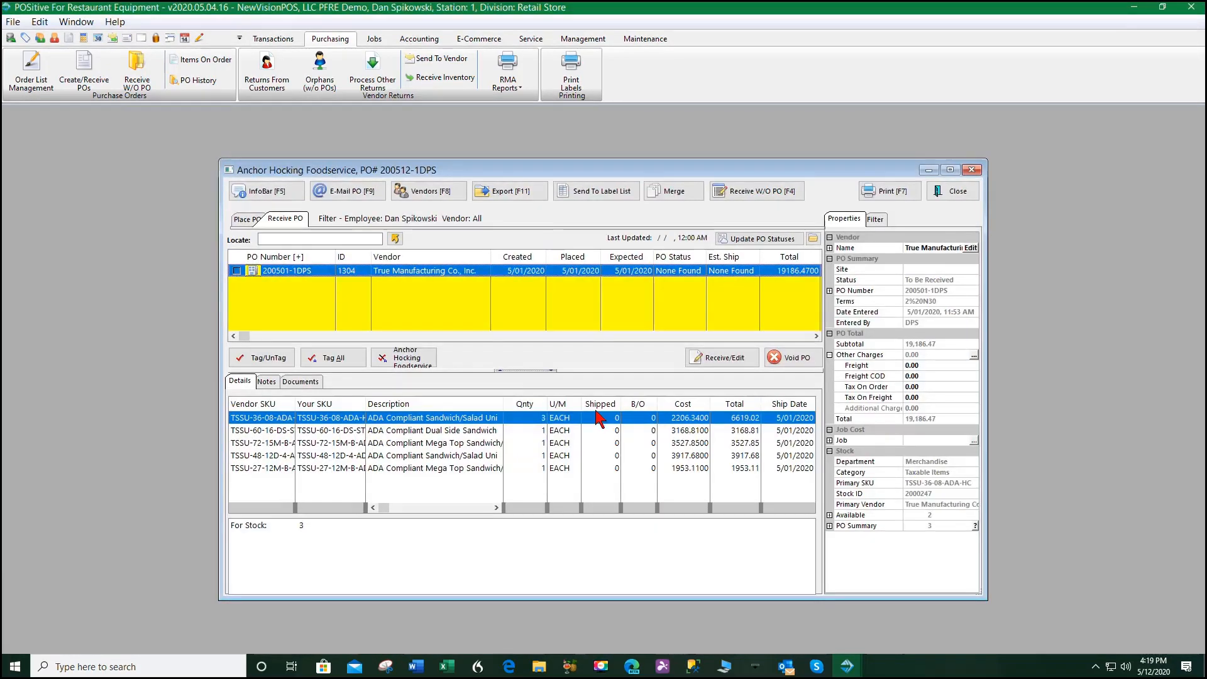
{"action": "left_click", "coordinate": [957, 193]}
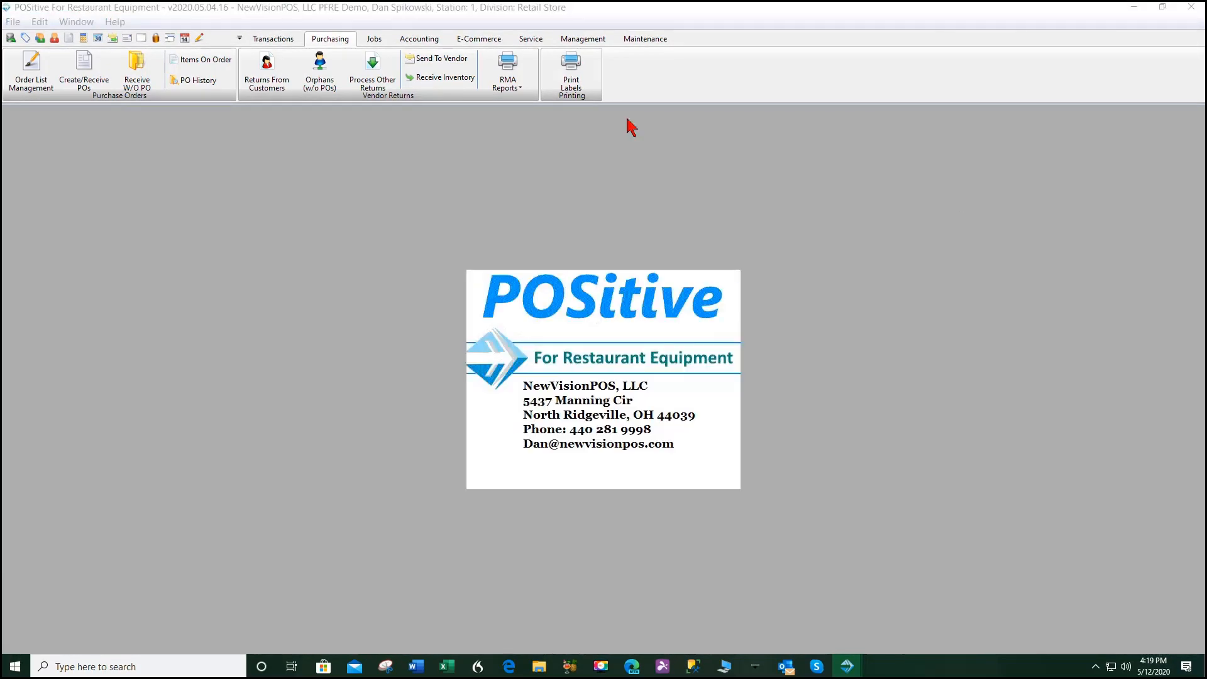
Open accounts payable processing and approve the unposted Anchor Hocking Foodservice payable
{"action": "left_click", "coordinate": [415, 39]}
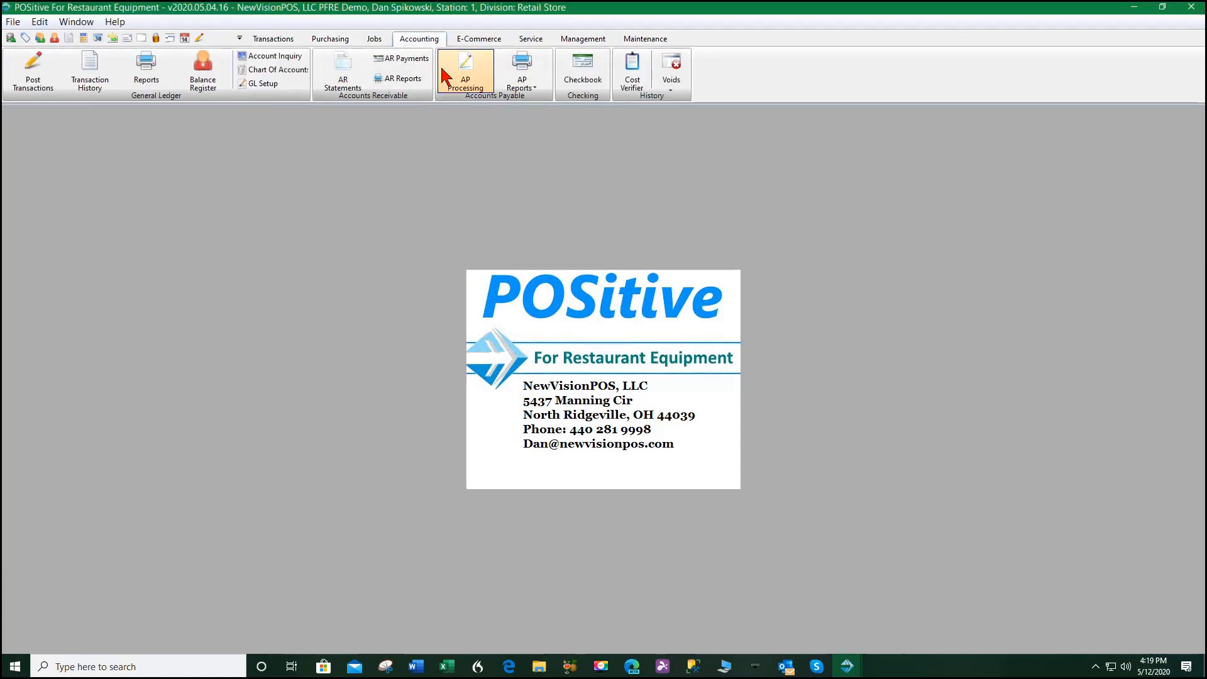
{"action": "left_click", "coordinate": [466, 71]}
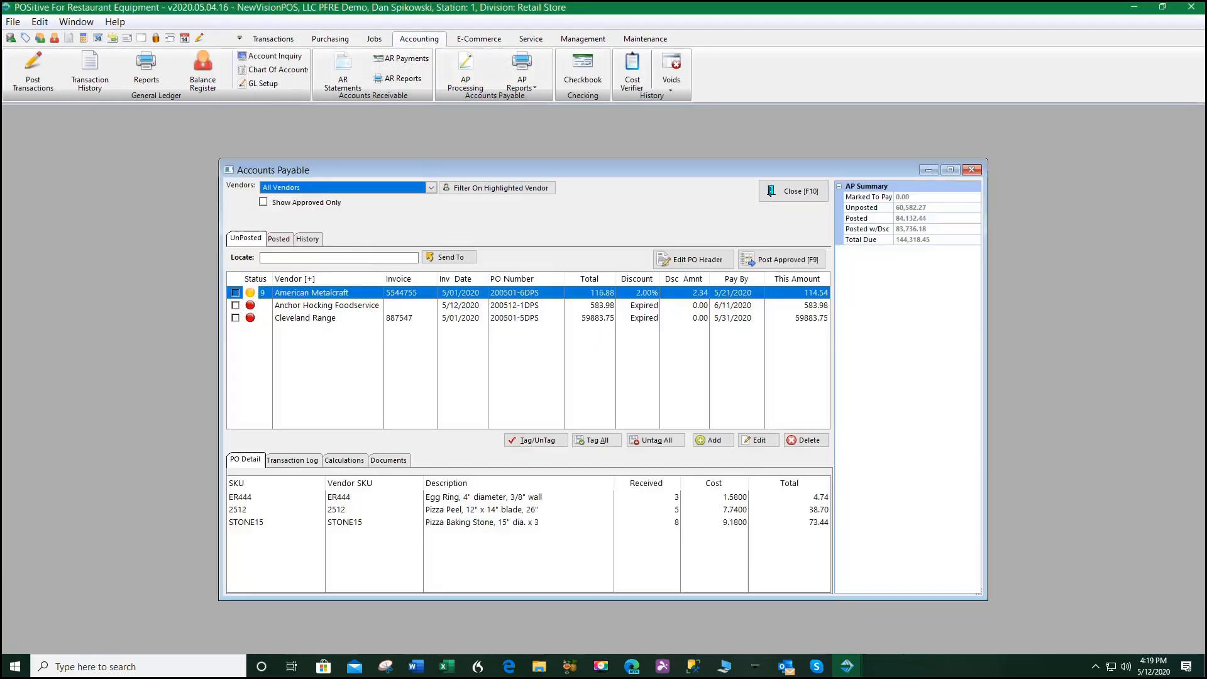
{"action": "left_click", "coordinate": [354, 310]}
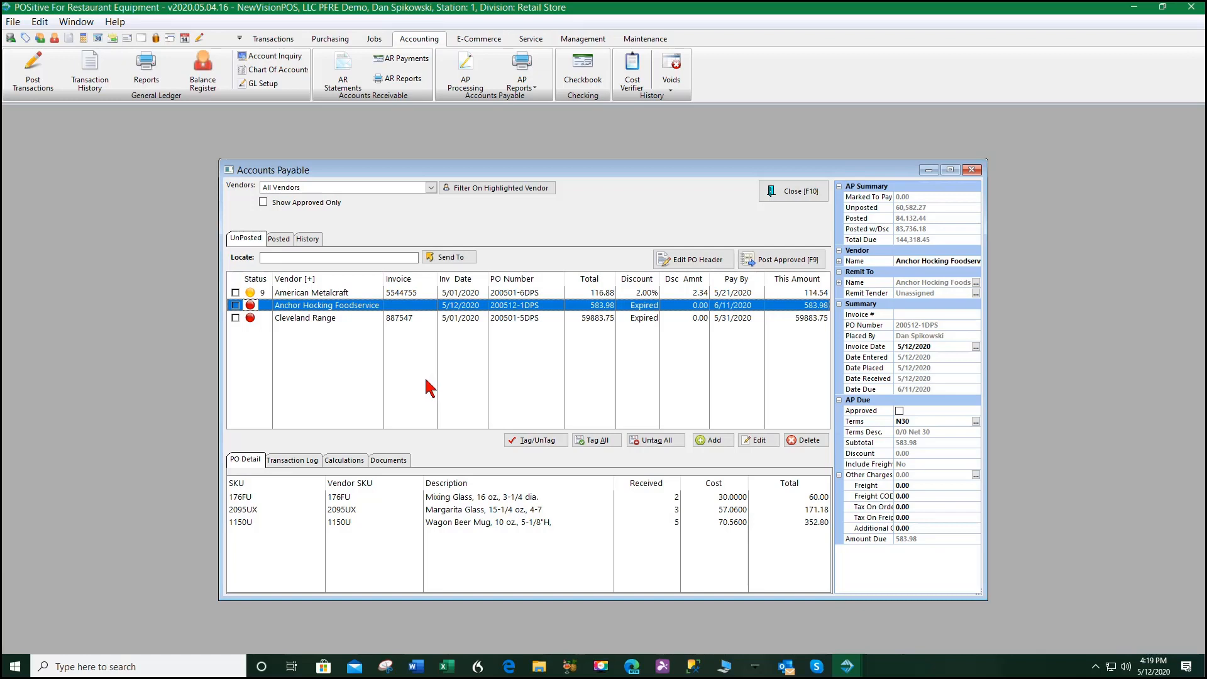
{"action": "left_click", "coordinate": [235, 306]}
Try twice to post the approved payables without a vendor invoice number on the Anchor Hocking entry
{"action": "left_click", "coordinate": [792, 261]}
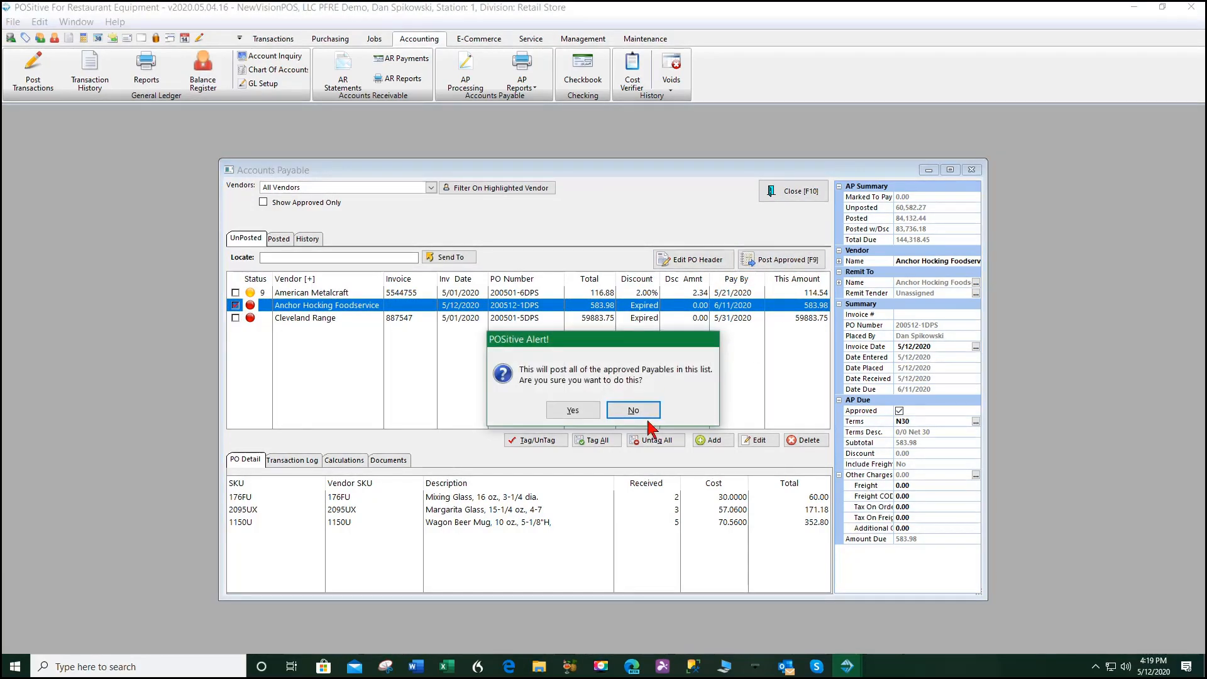
{"action": "left_click", "coordinate": [569, 414]}
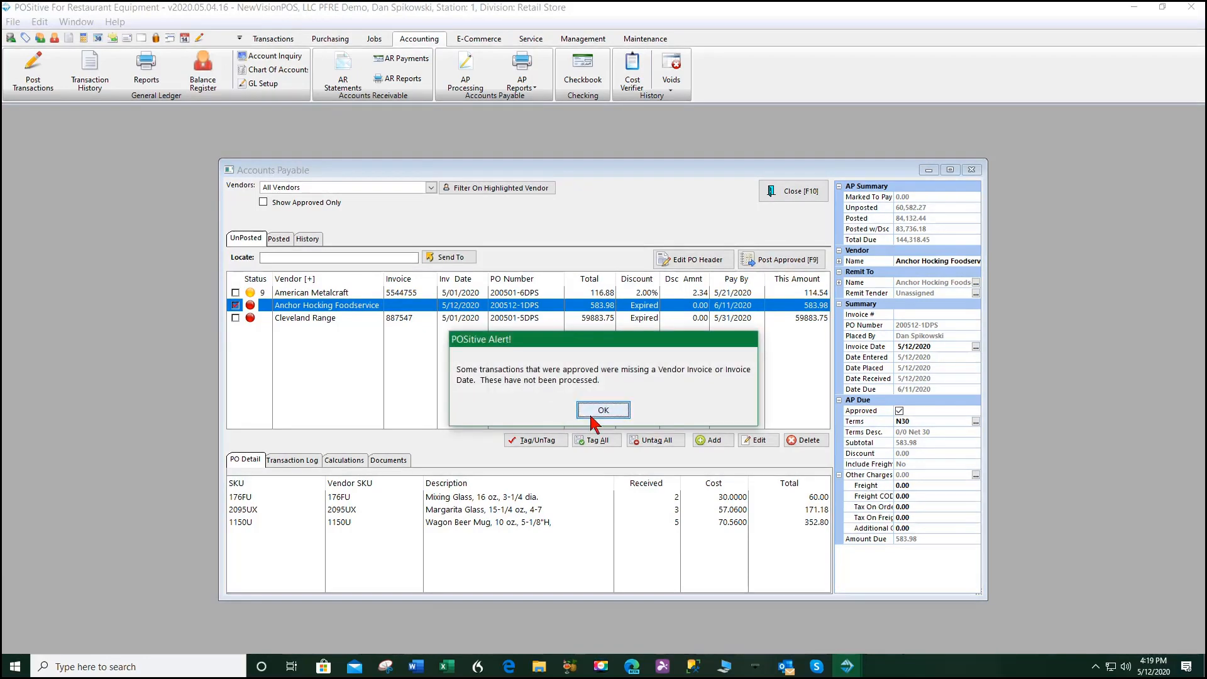
{"action": "left_click", "coordinate": [591, 412]}
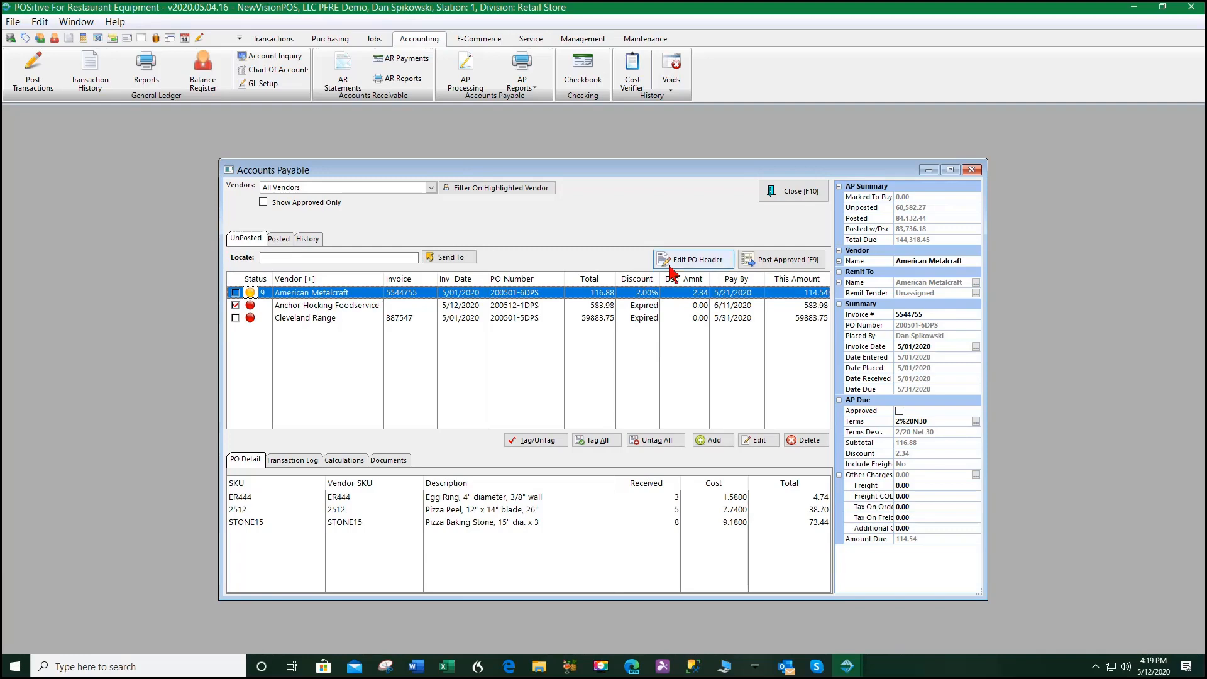
{"action": "left_click", "coordinate": [780, 261]}
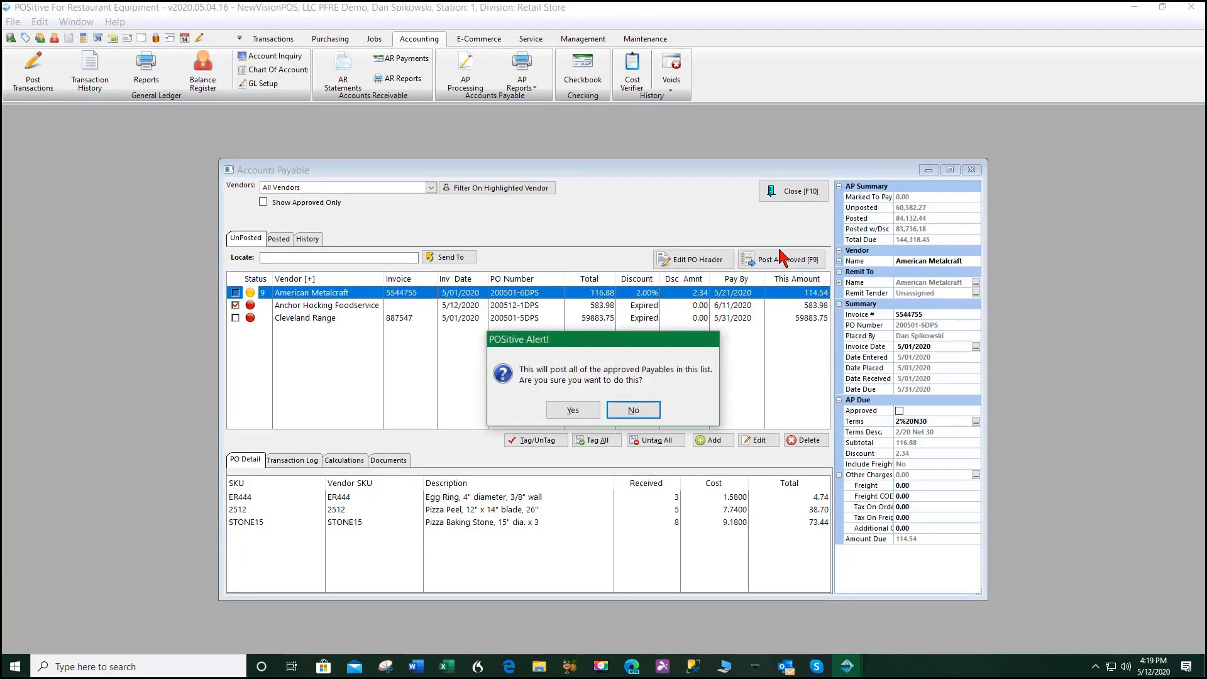
{"action": "left_click", "coordinate": [580, 412]}
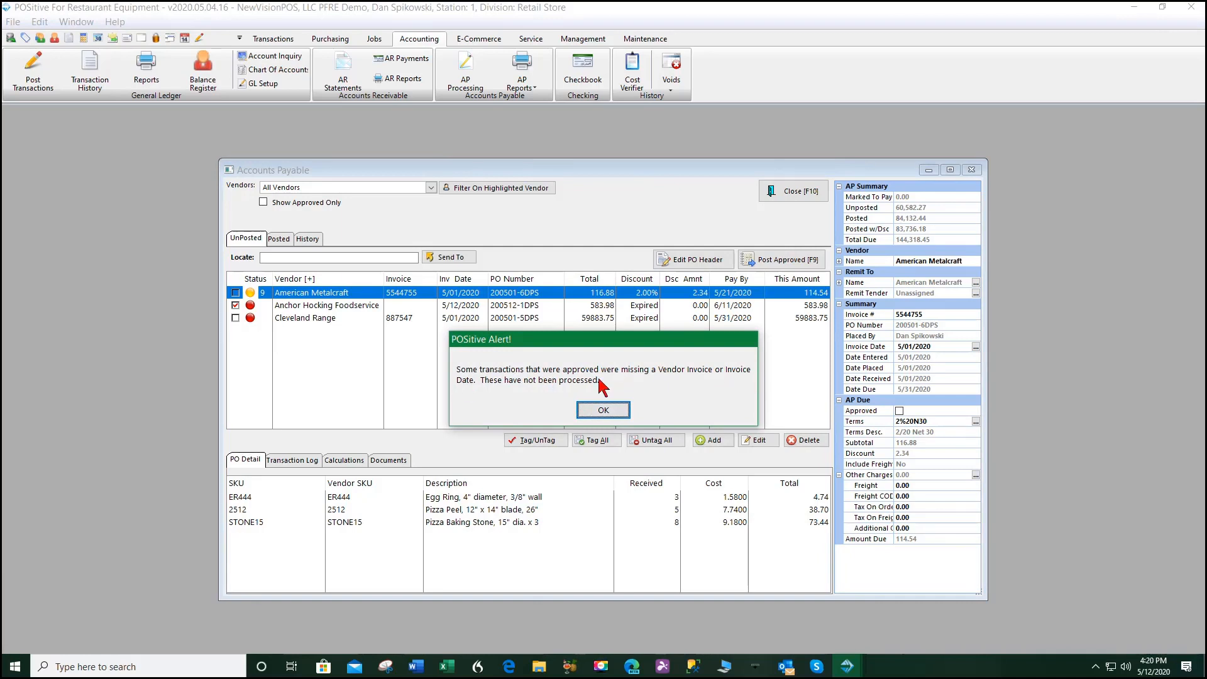
{"action": "left_click", "coordinate": [602, 412]}
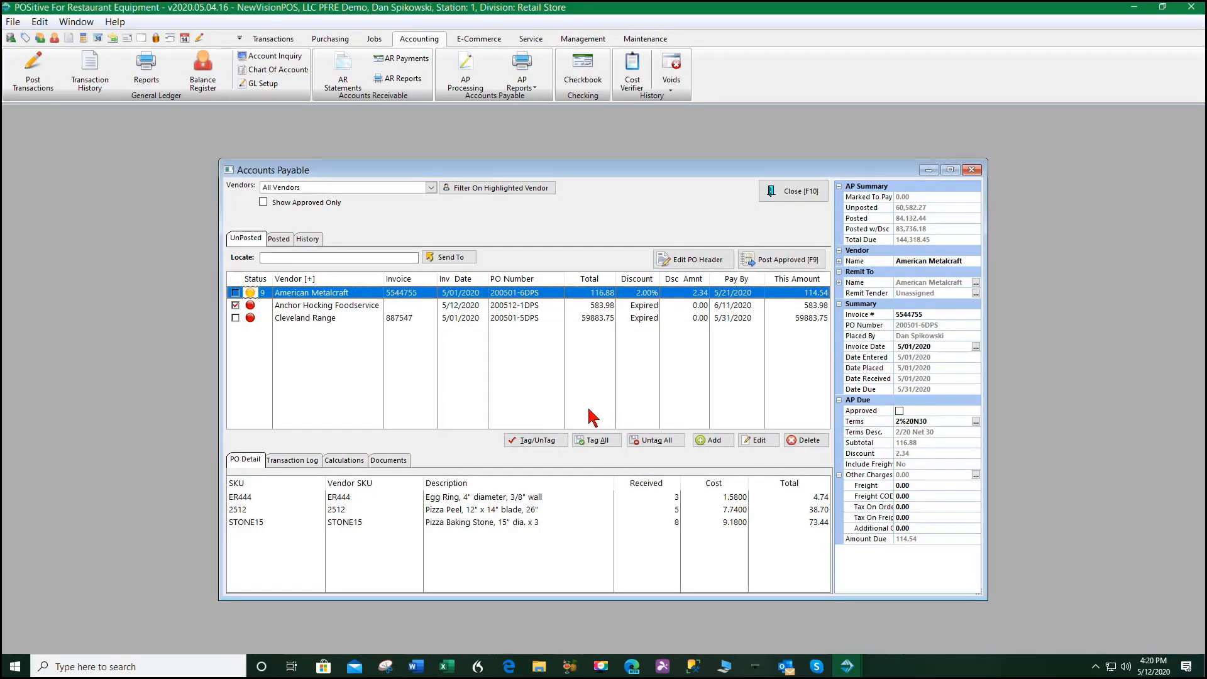
Open the Anchor Hocking Foodservice payable for editing and enter 65887 as its PO invoice number
{"action": "left_click", "coordinate": [345, 308]}
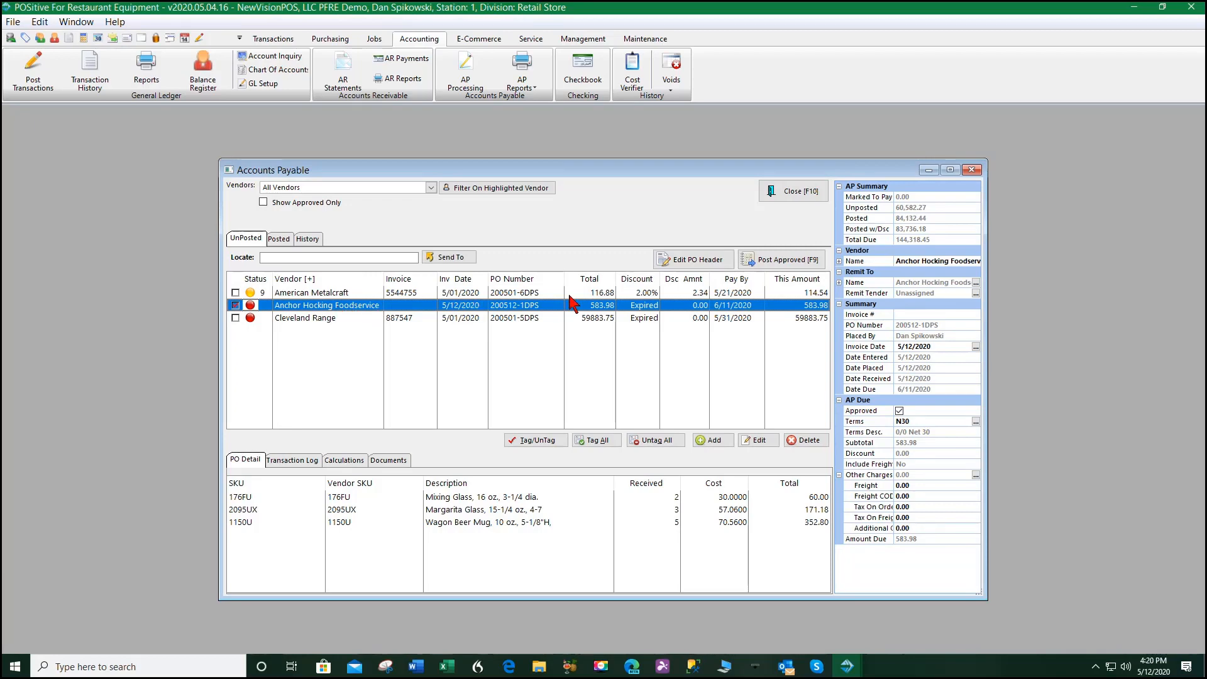
{"action": "left_click", "coordinate": [758, 440]}
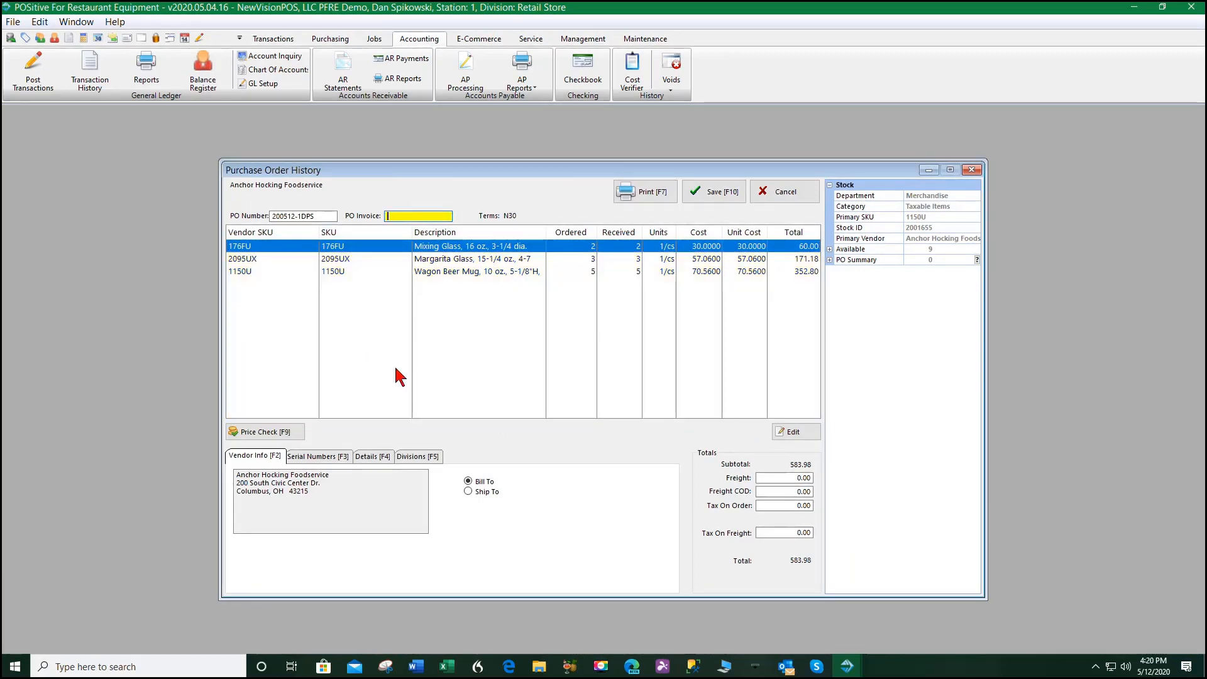
{"action": "type", "text": "65887"}
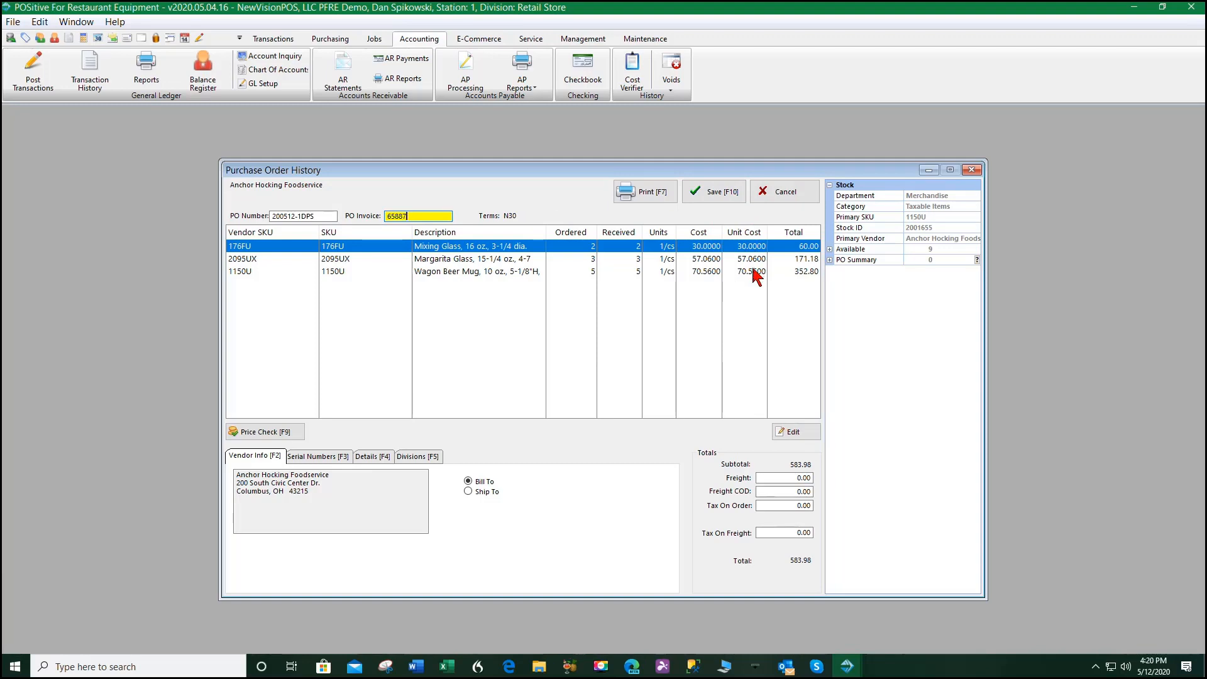
Set the cost of Mixing Glass 176FU to 29, accept its selling prices and save the purchase order
{"action": "left_click", "coordinate": [791, 432]}
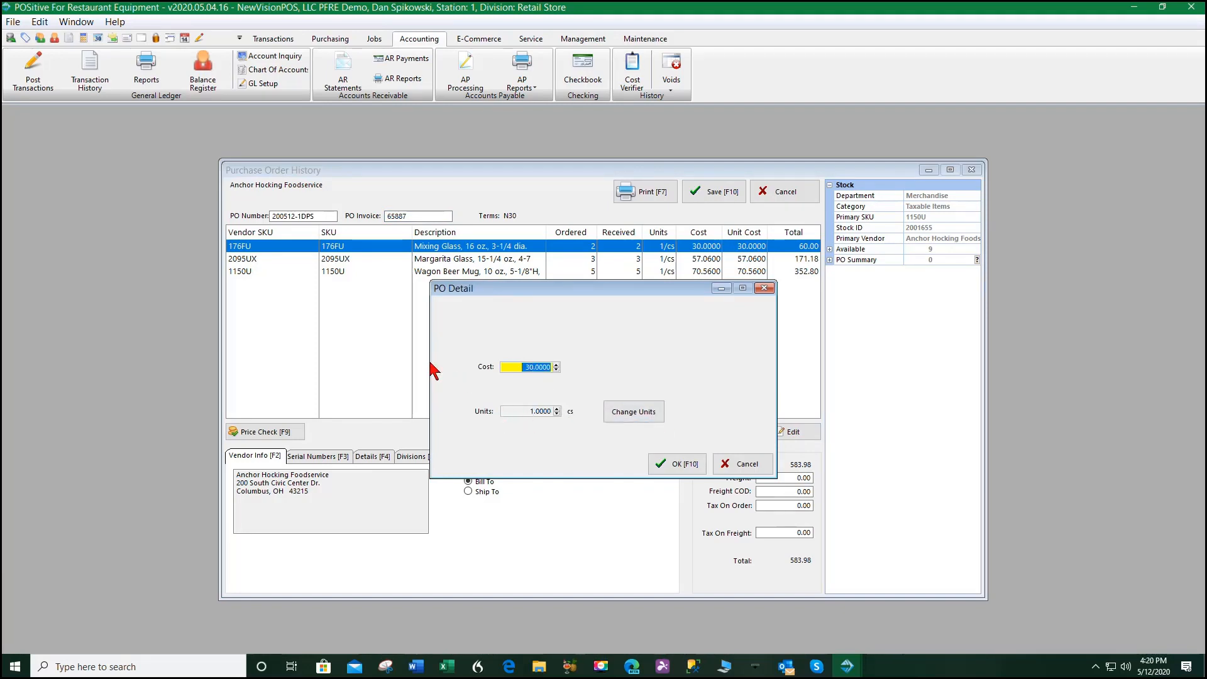
{"action": "type", "text": "39"}
{"action": "key", "text": "Tab"}
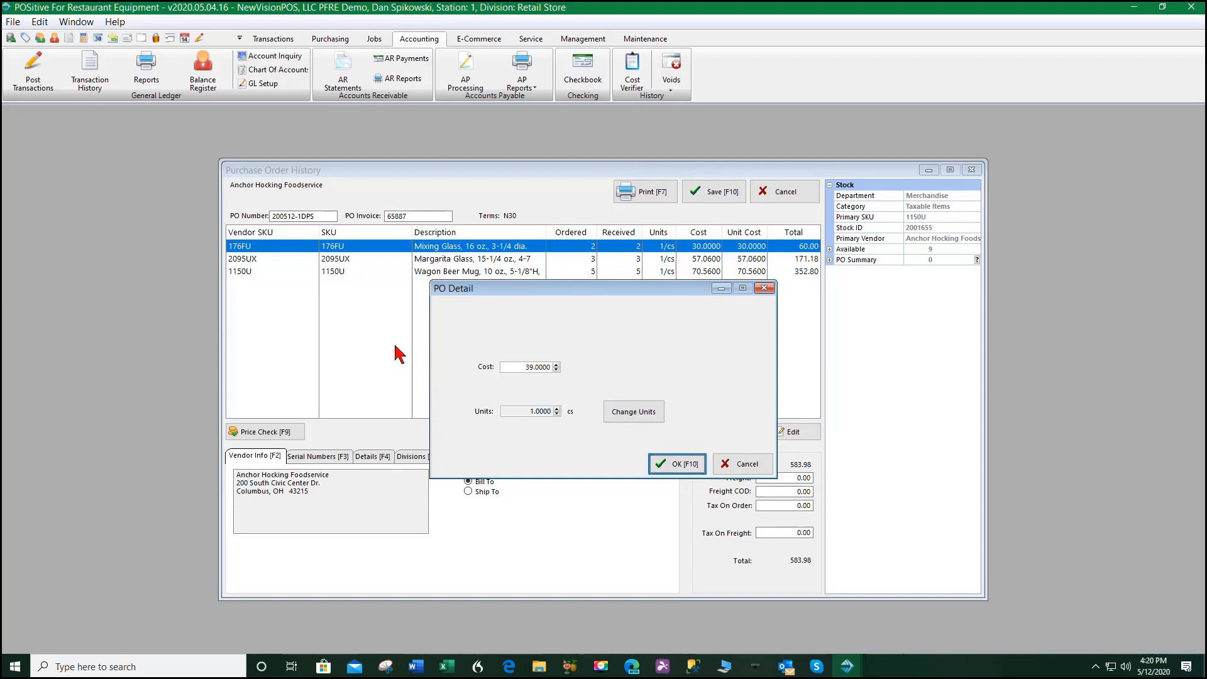
{"action": "left_click", "coordinate": [512, 369]}
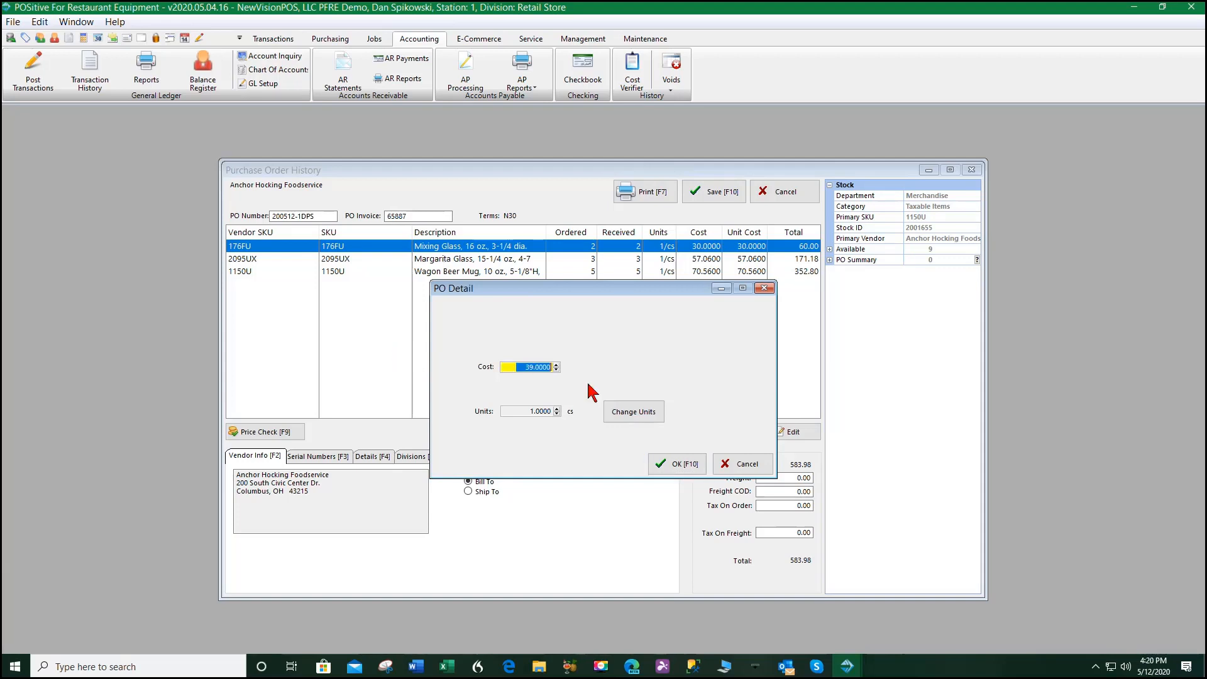
{"action": "type", "text": "29"}
{"action": "key", "text": "Tab"}
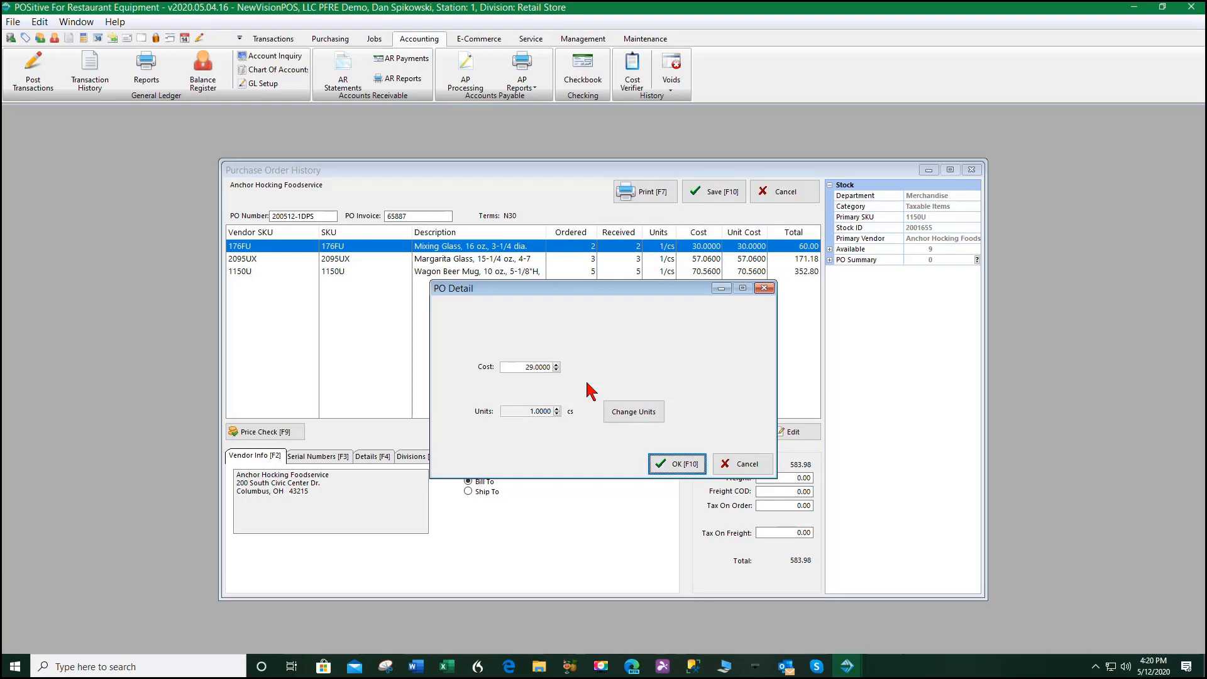
{"action": "left_click", "coordinate": [677, 463]}
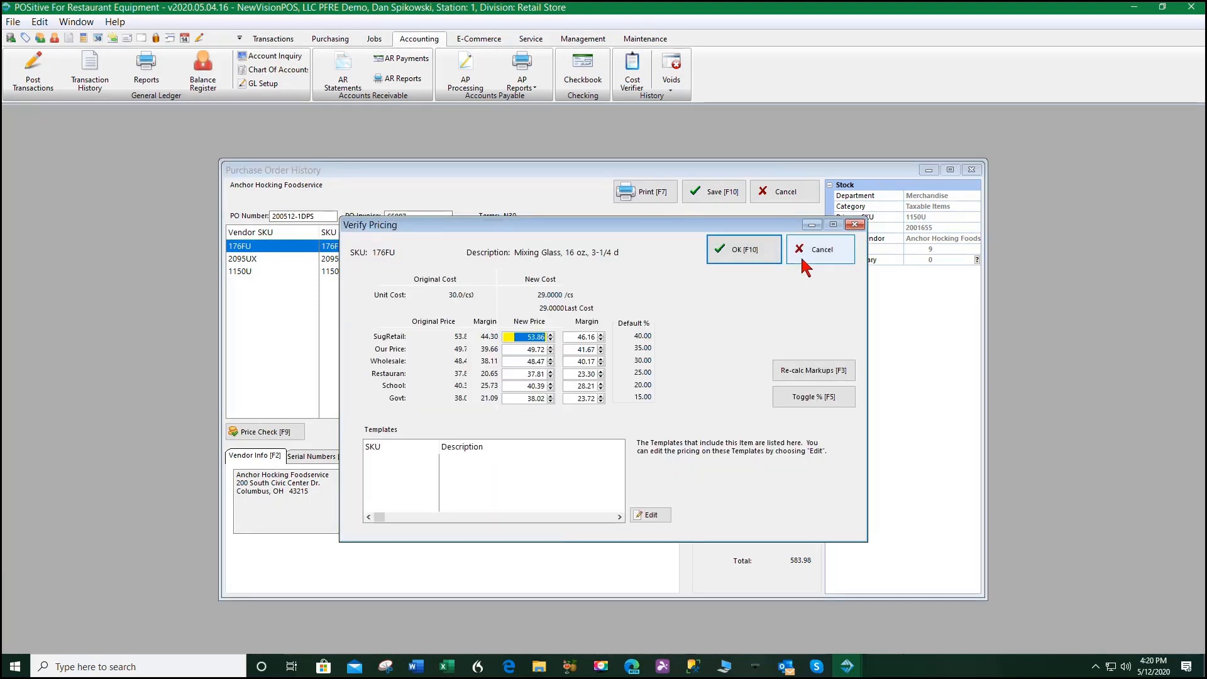
{"action": "left_click", "coordinate": [758, 255]}
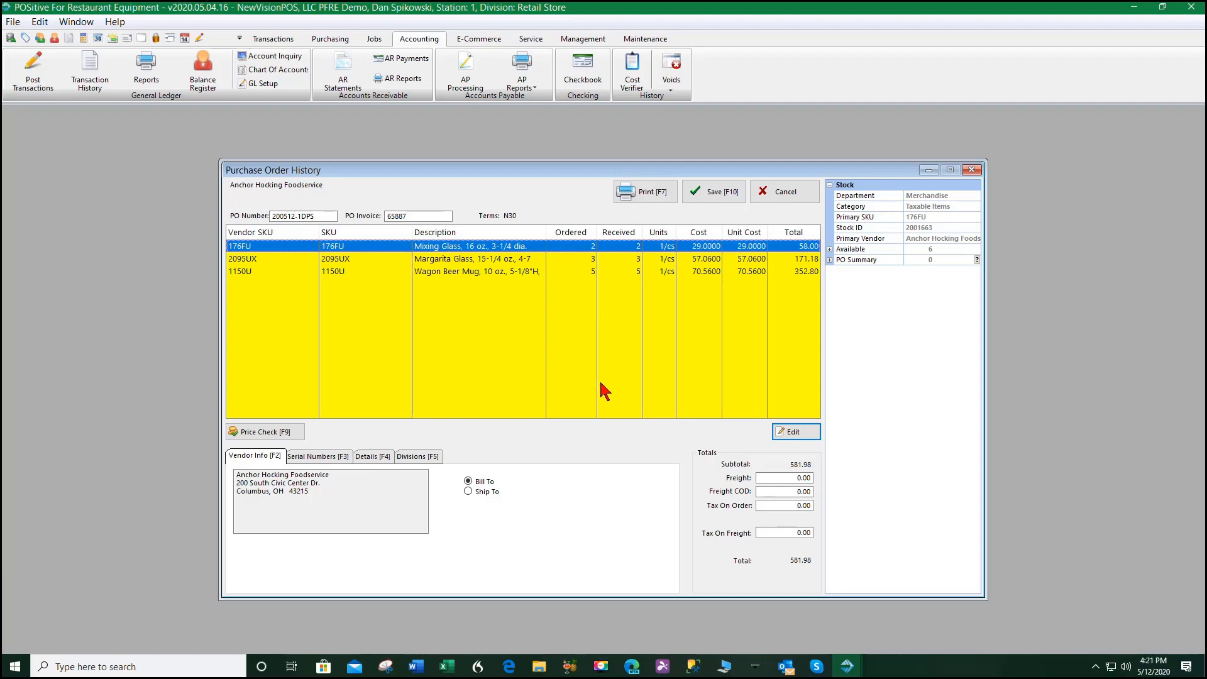
{"action": "left_click", "coordinate": [717, 195]}
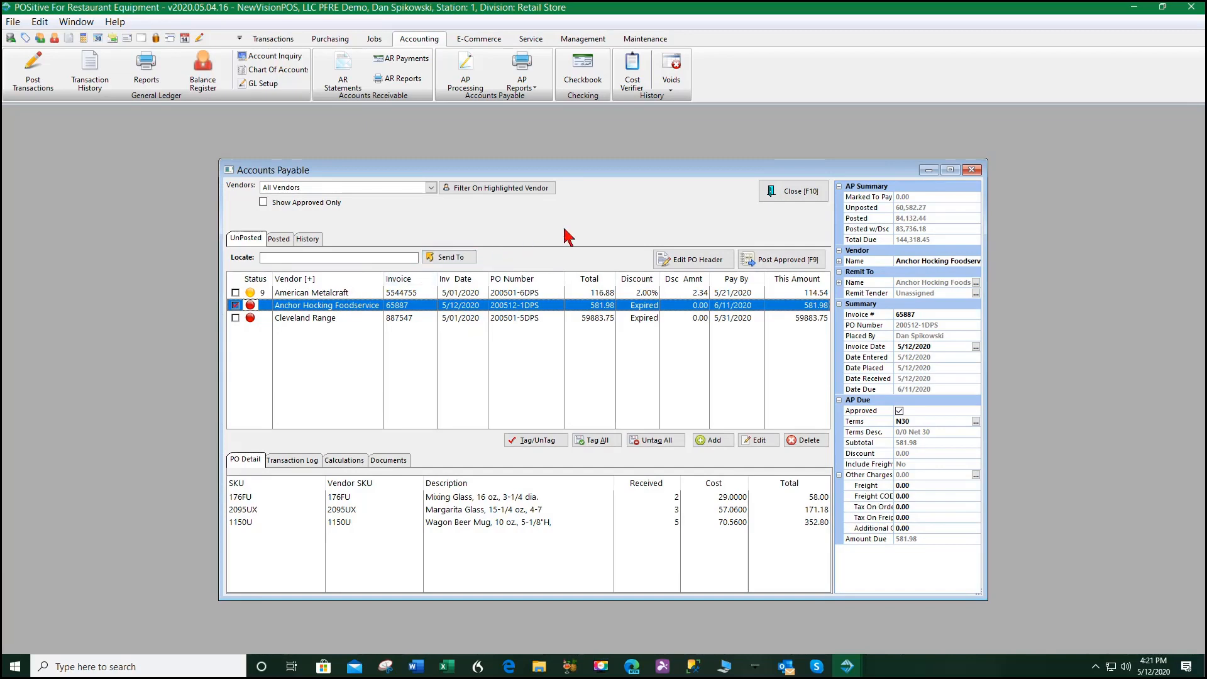
Post the approved Anchor Hocking payable and show the posted payables sorted by vendor
{"action": "left_click", "coordinate": [785, 260]}
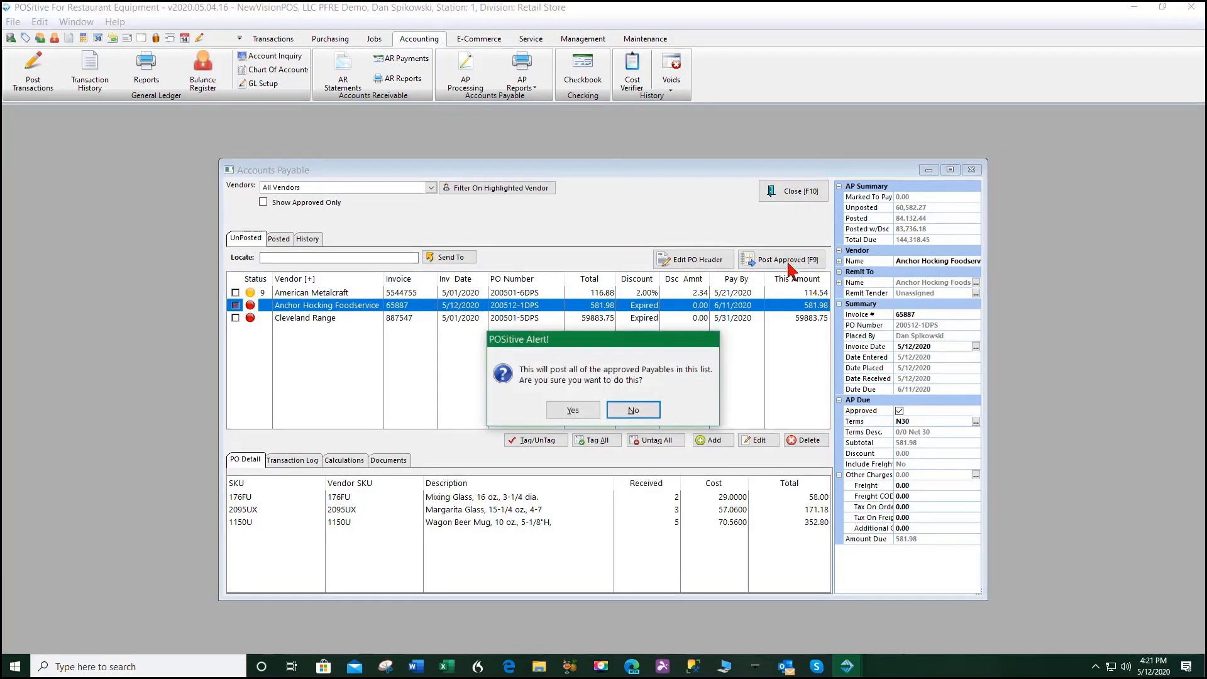
{"action": "left_click", "coordinate": [571, 410]}
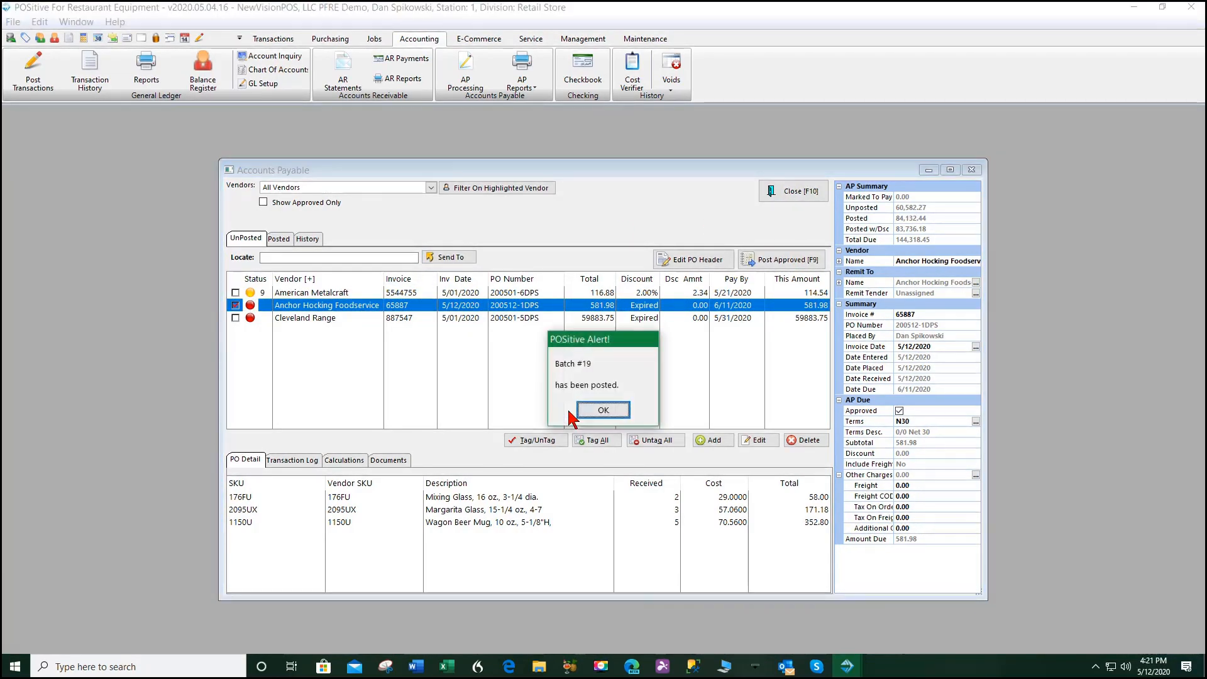
{"action": "left_click", "coordinate": [613, 409]}
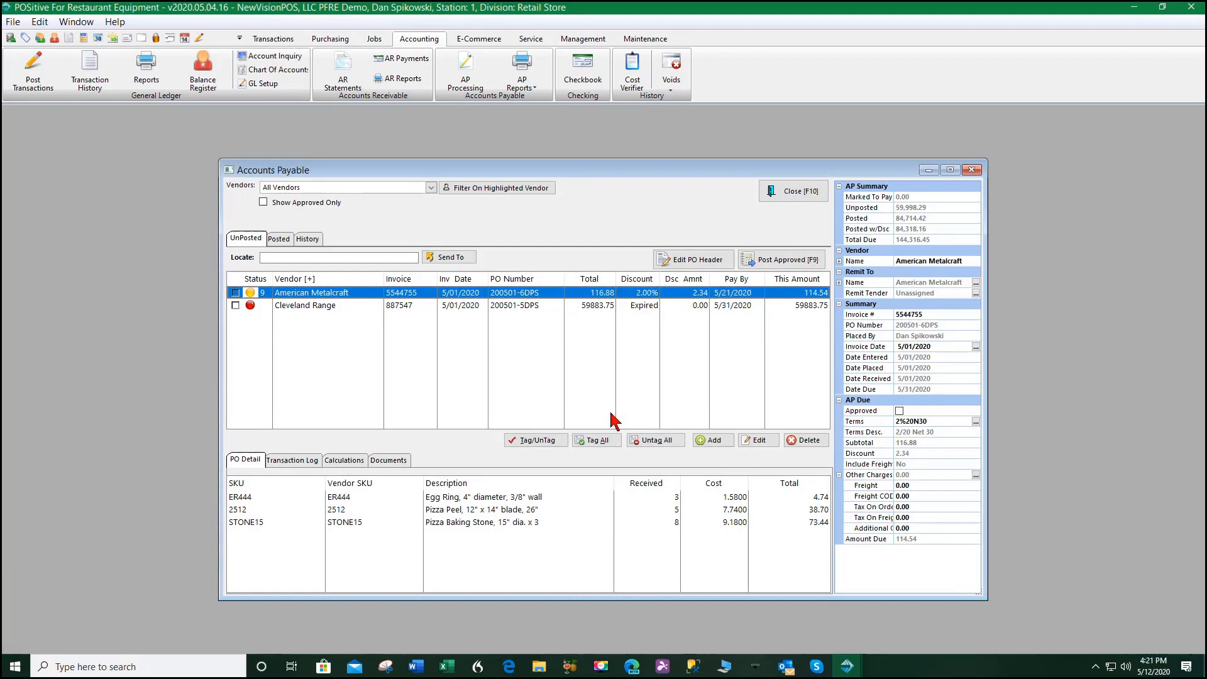
{"action": "left_click", "coordinate": [278, 239]}
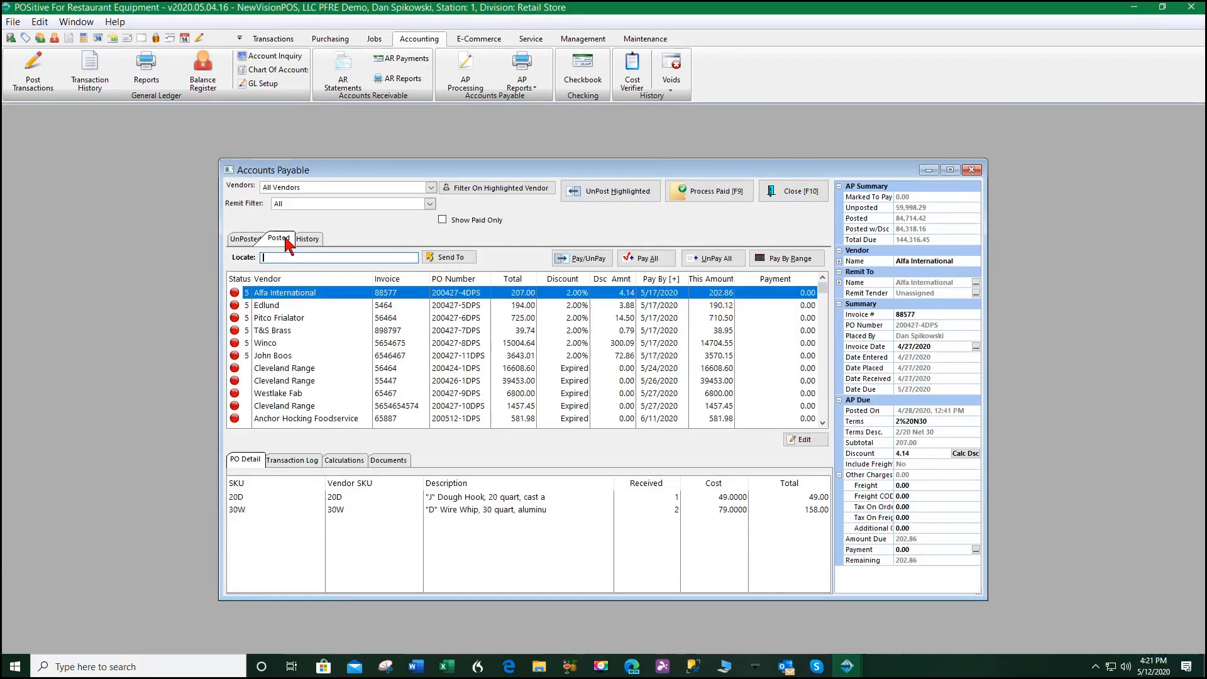
{"action": "left_click", "coordinate": [314, 278]}
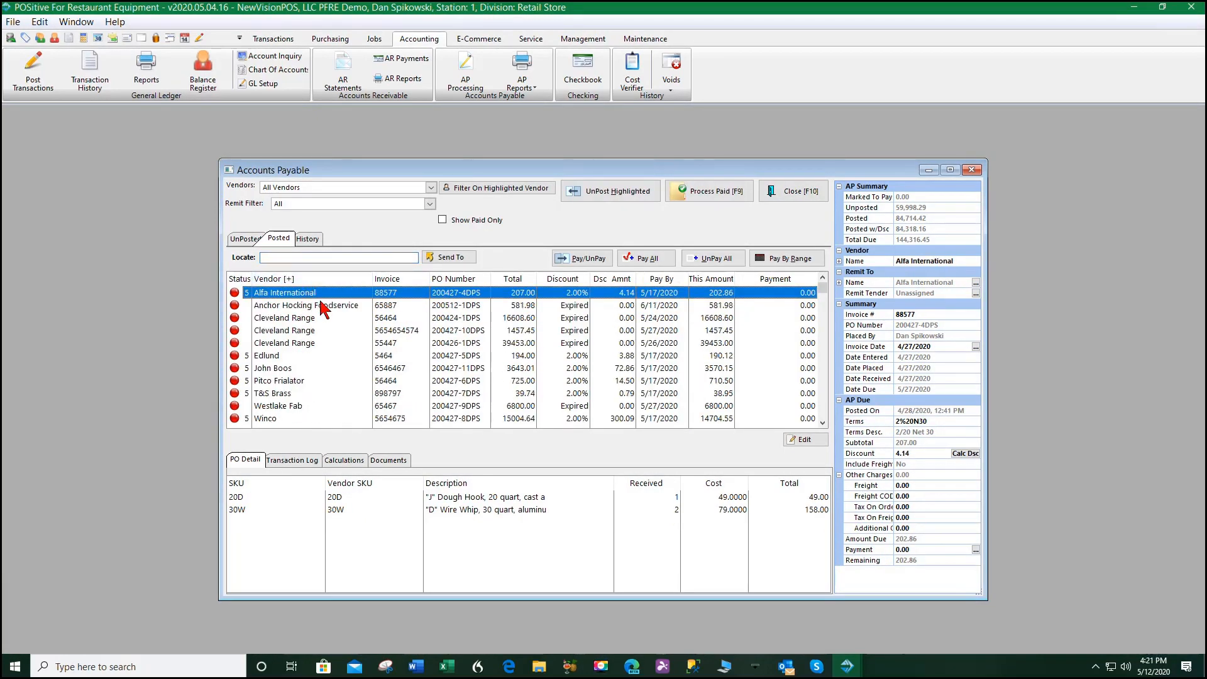